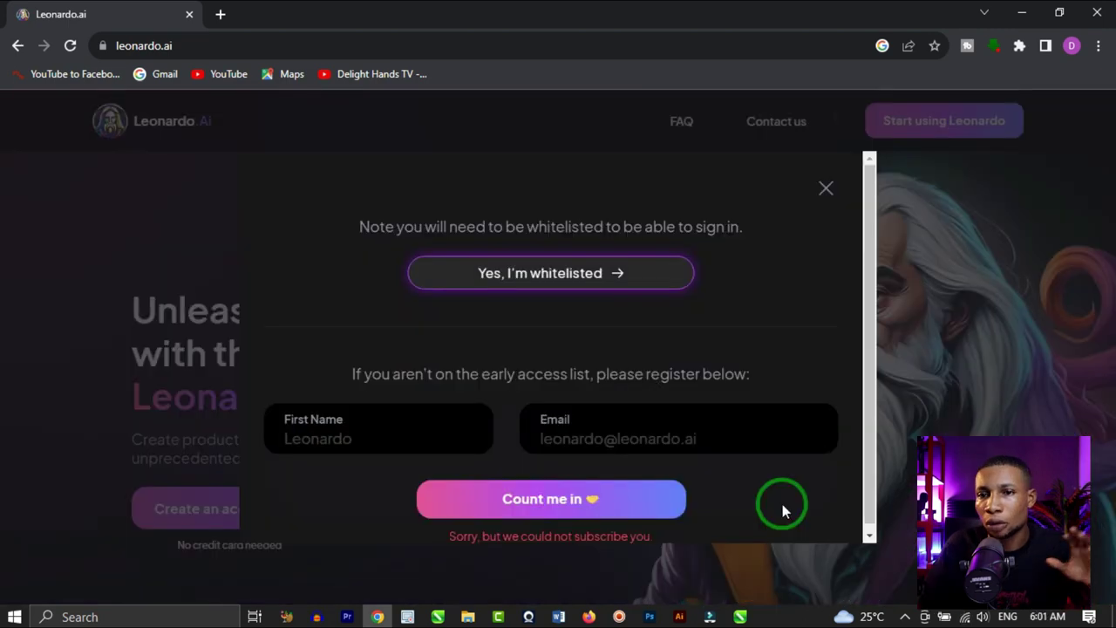
Step: Choose 'Yes, I'm whitelisted' to open Leonardo.Ai's login page in a new tab
{"action": "left_click", "coordinate": [559, 271]}
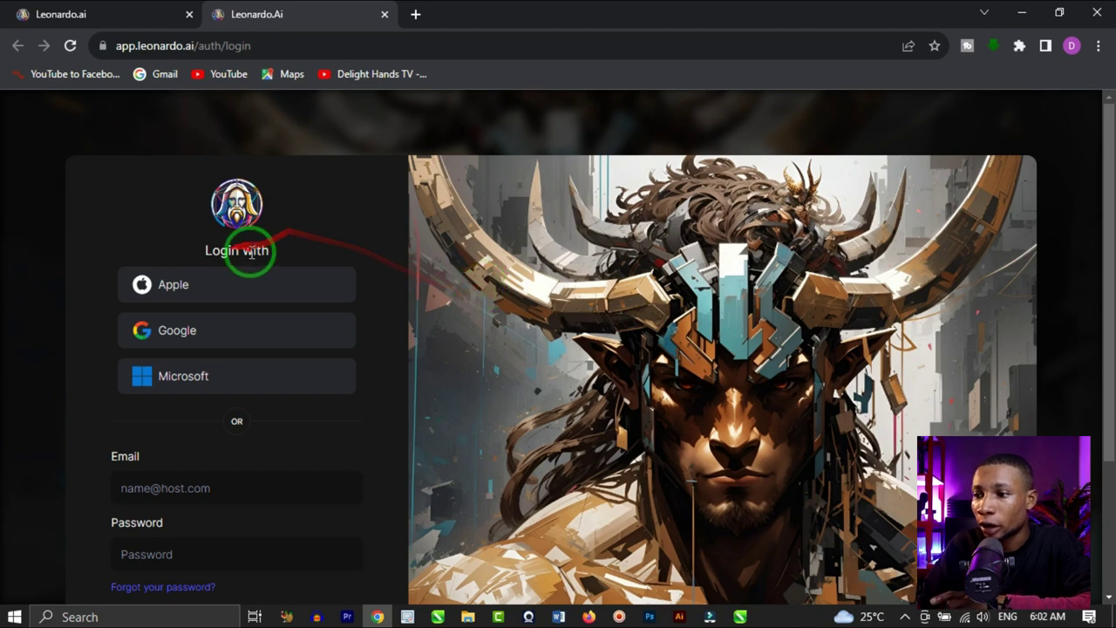
Step: Sign in with Google, selecting the Google account to continue with
{"action": "left_click", "coordinate": [199, 337]}
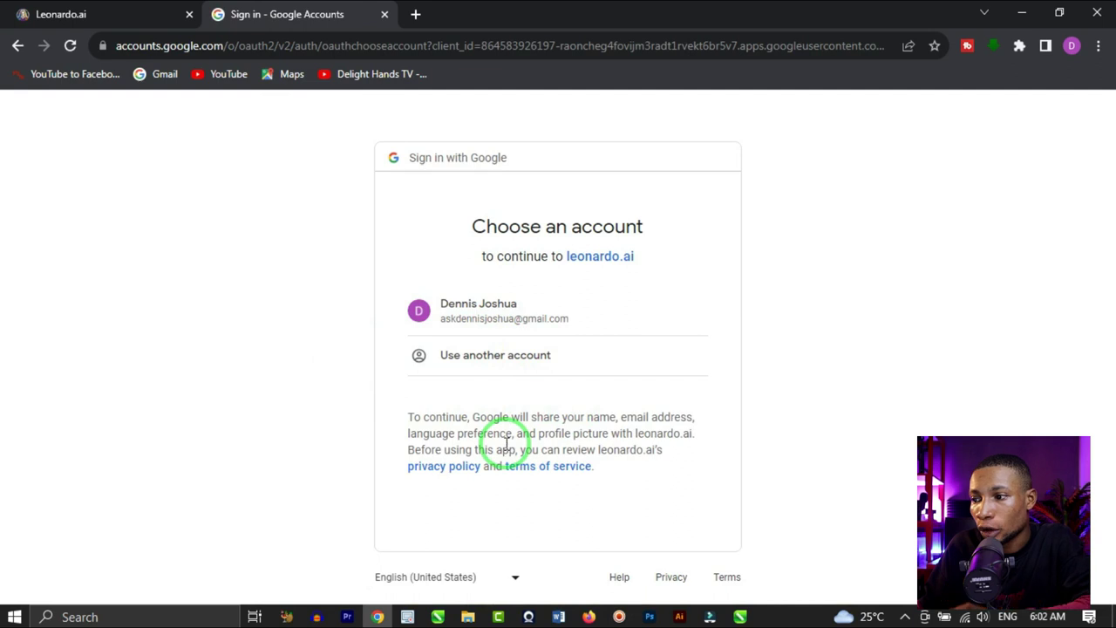
{"action": "left_click", "coordinate": [497, 305]}
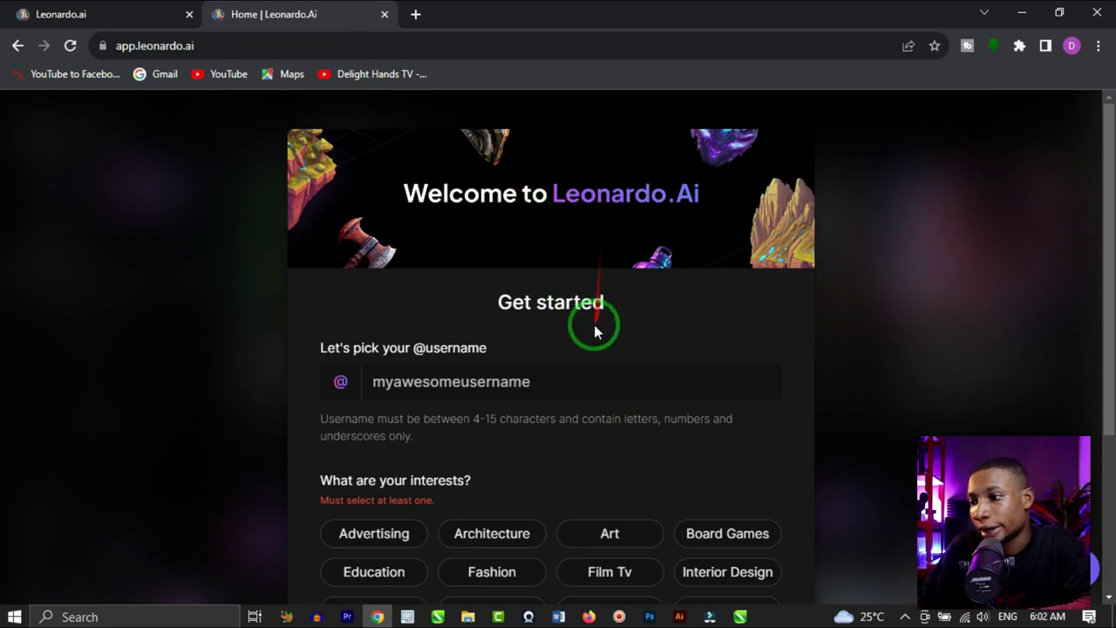
Step: Enter an available username in the Get started welcome form
{"action": "scroll", "coordinate": [594, 324], "scroll_direction": "down", "scroll_amount": 2}
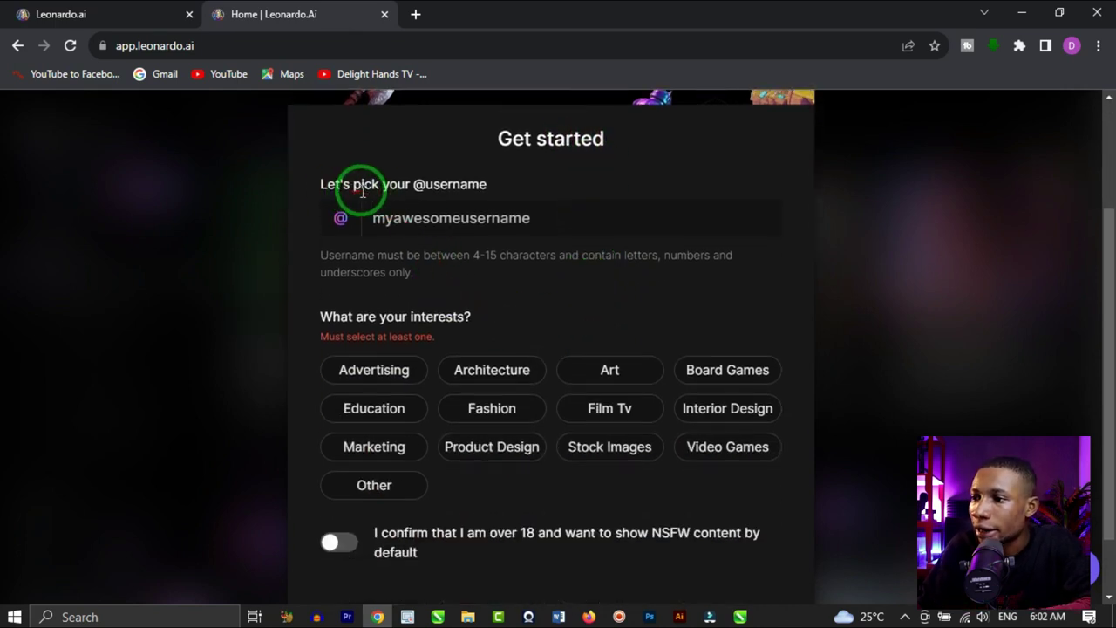
{"action": "left_click", "coordinate": [422, 222]}
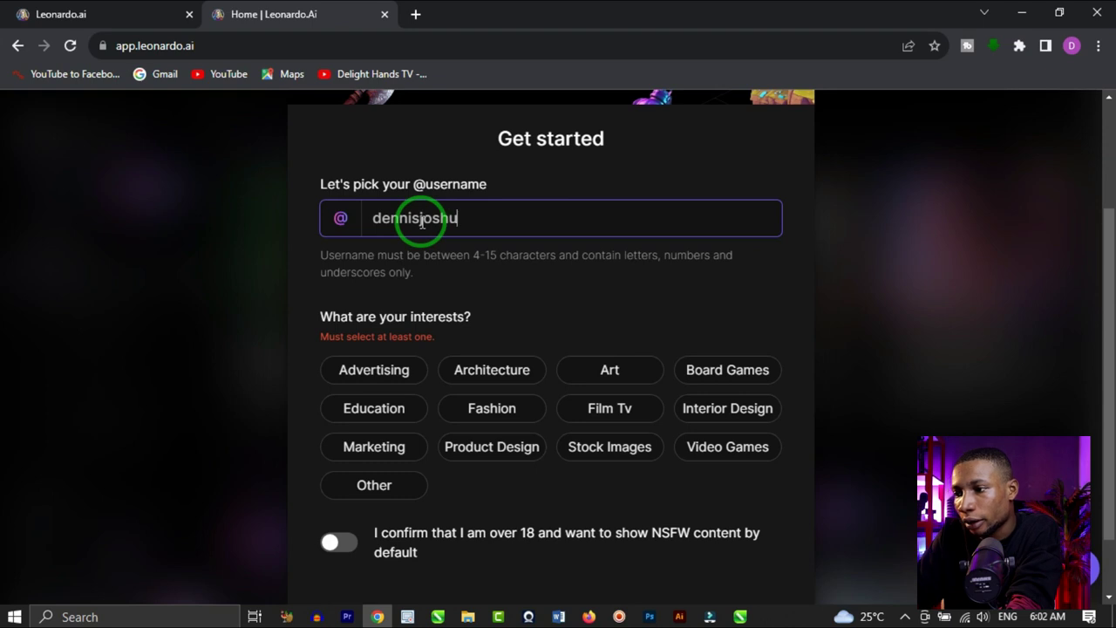
{"action": "scroll", "coordinate": [540, 252], "scroll_direction": "down", "scroll_amount": 1}
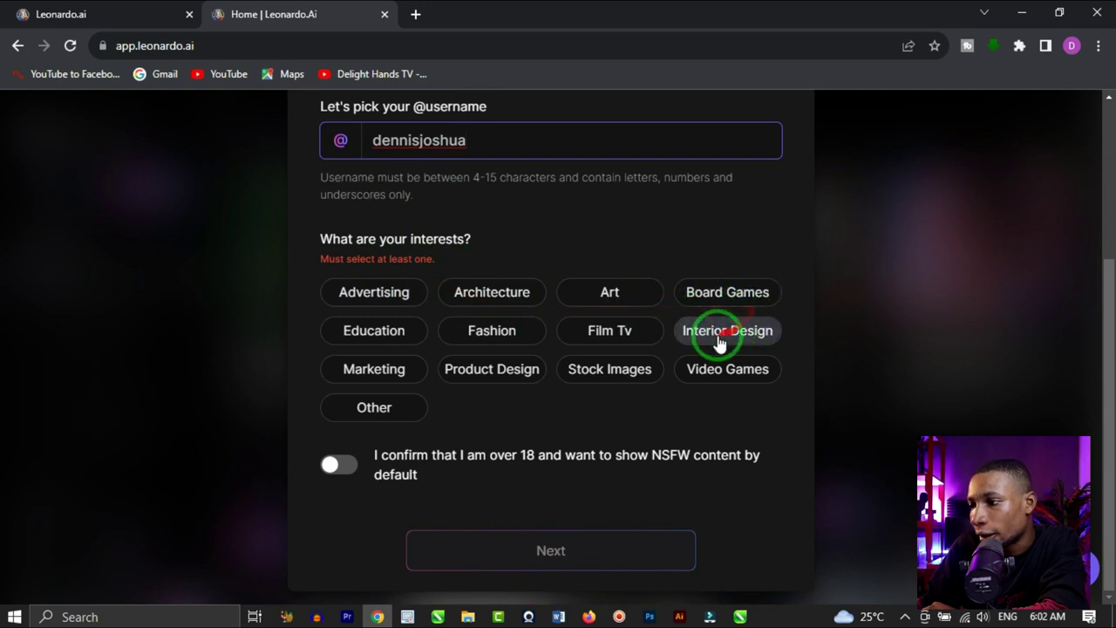
Step: Select Product Design, Stock Images, Advertising, Art, Interior Design, Other and Marketing; enable NSFW, continue
{"action": "left_click", "coordinate": [460, 373]}
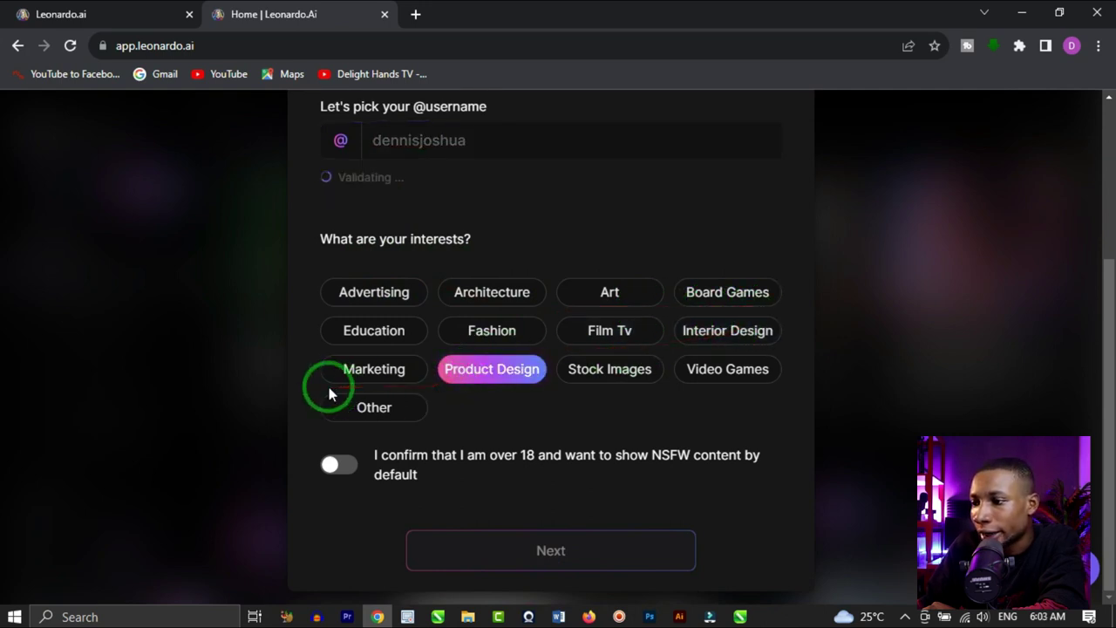
{"action": "left_click", "coordinate": [610, 371]}
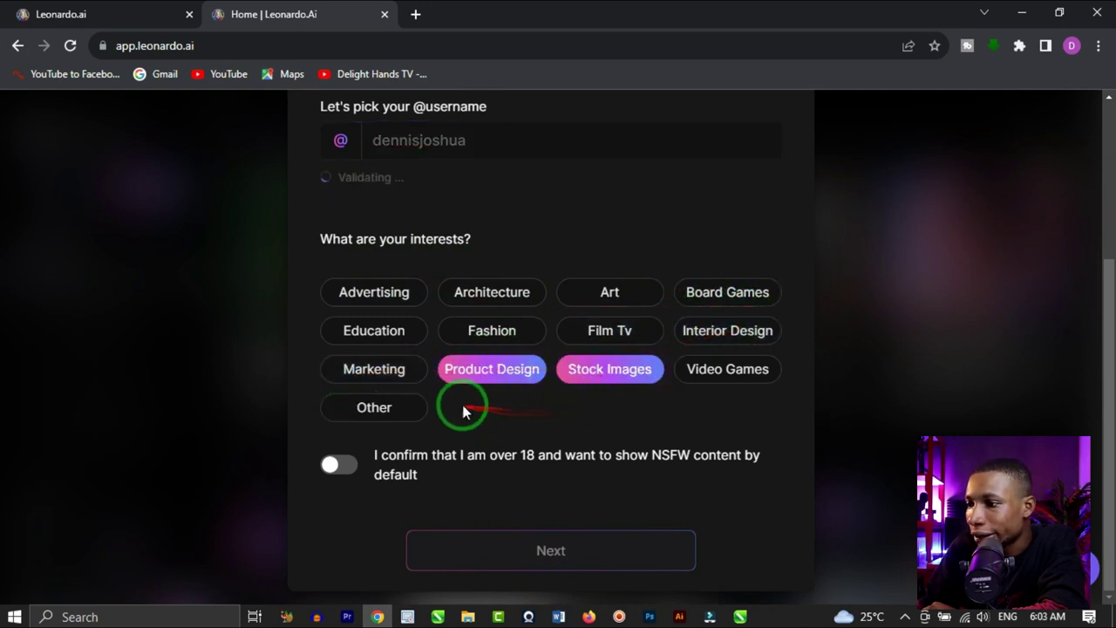
{"action": "left_click", "coordinate": [369, 298]}
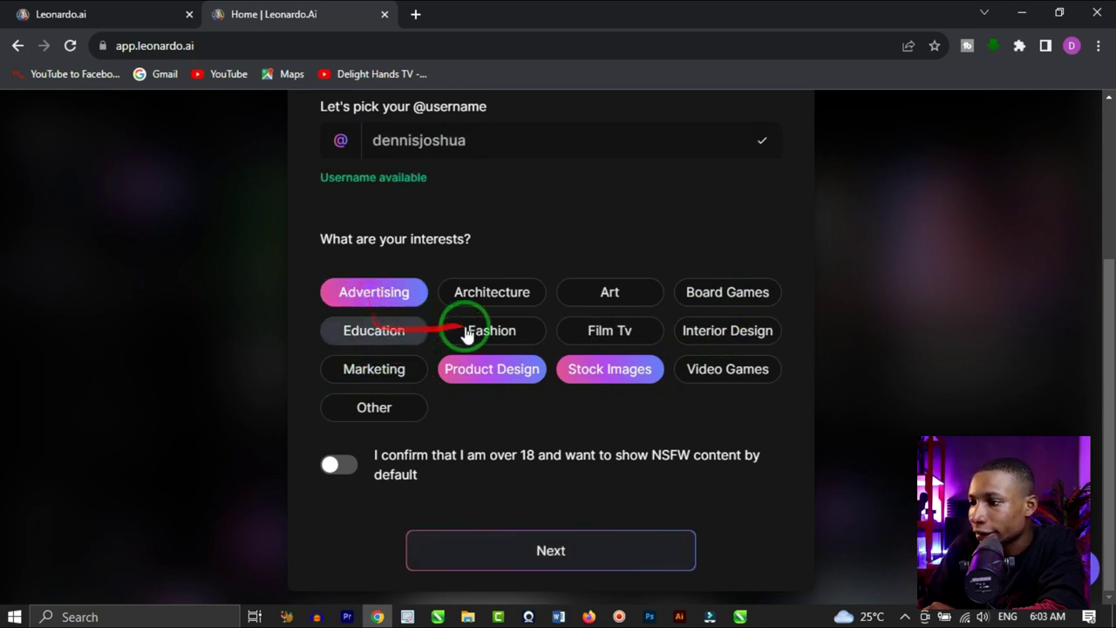
{"action": "left_click", "coordinate": [609, 294]}
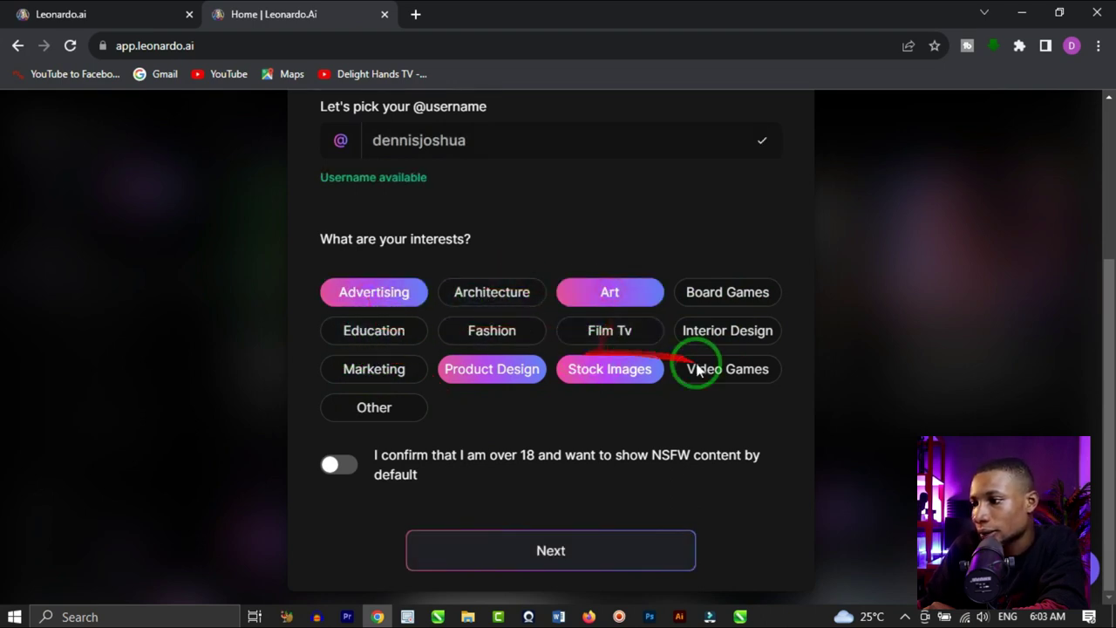
{"action": "left_click", "coordinate": [748, 339]}
{"action": "left_click", "coordinate": [370, 401]}
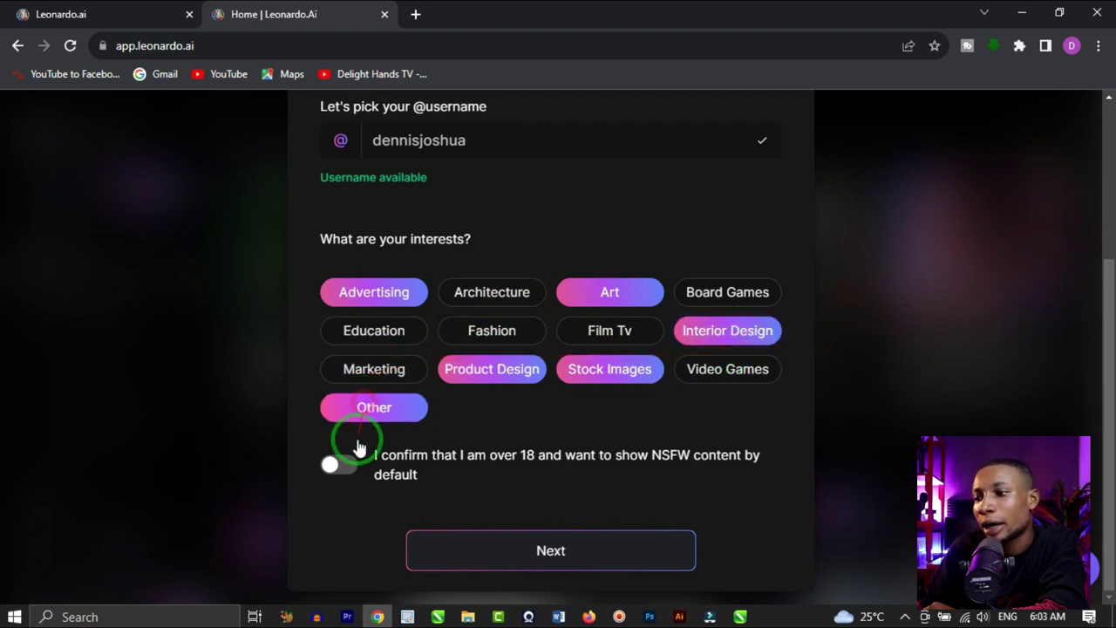
{"action": "left_click", "coordinate": [387, 378]}
{"action": "left_click", "coordinate": [366, 432]}
{"action": "left_click", "coordinate": [464, 379]}
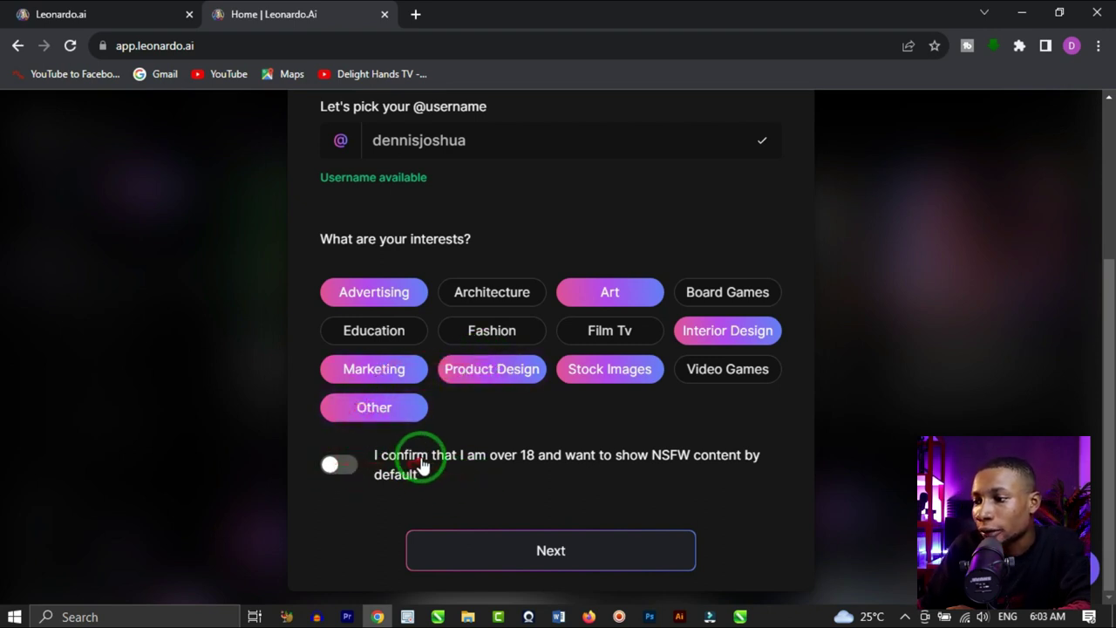
{"action": "left_click", "coordinate": [349, 462]}
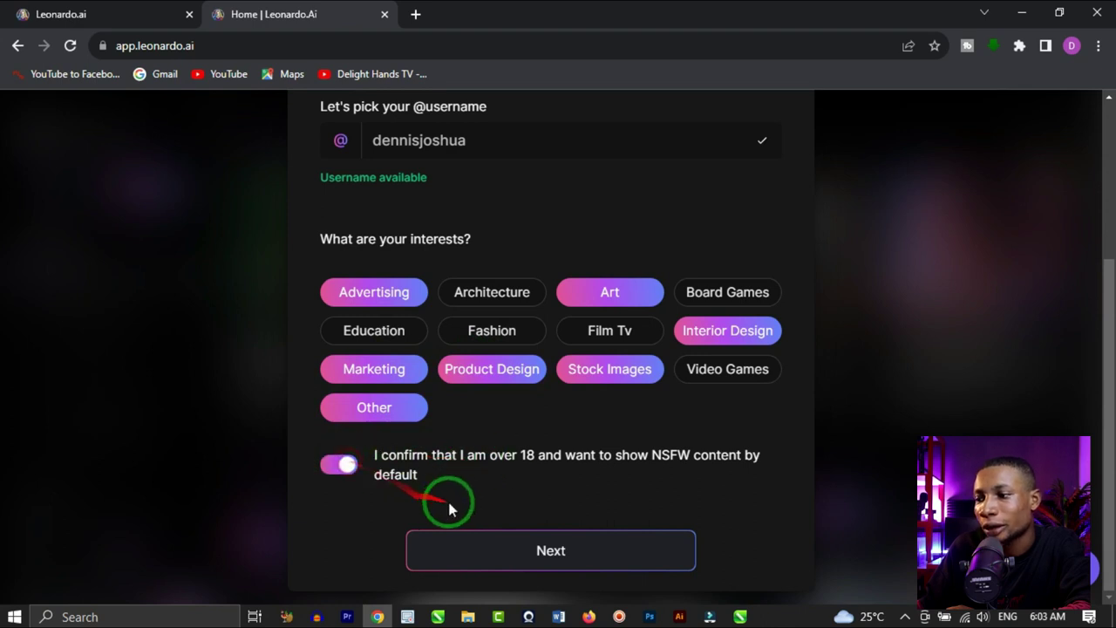
{"action": "left_click", "coordinate": [531, 549]}
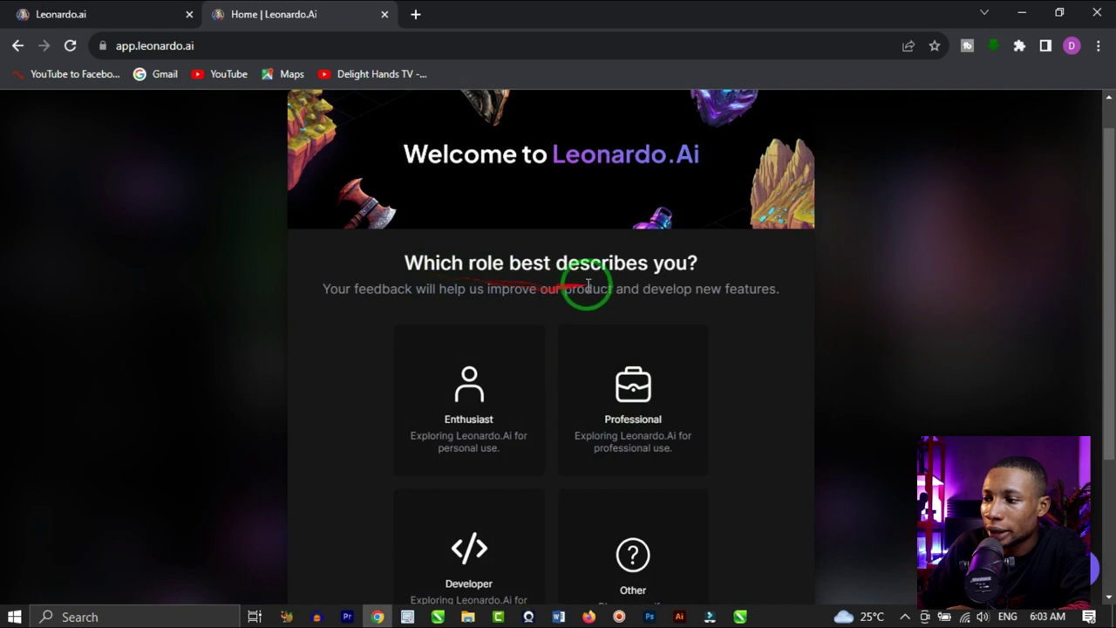
Step: Pick the Professional role and finish onboarding with 'Start using Leonardo'
{"action": "scroll", "coordinate": [582, 357], "scroll_direction": "down", "scroll_amount": 2}
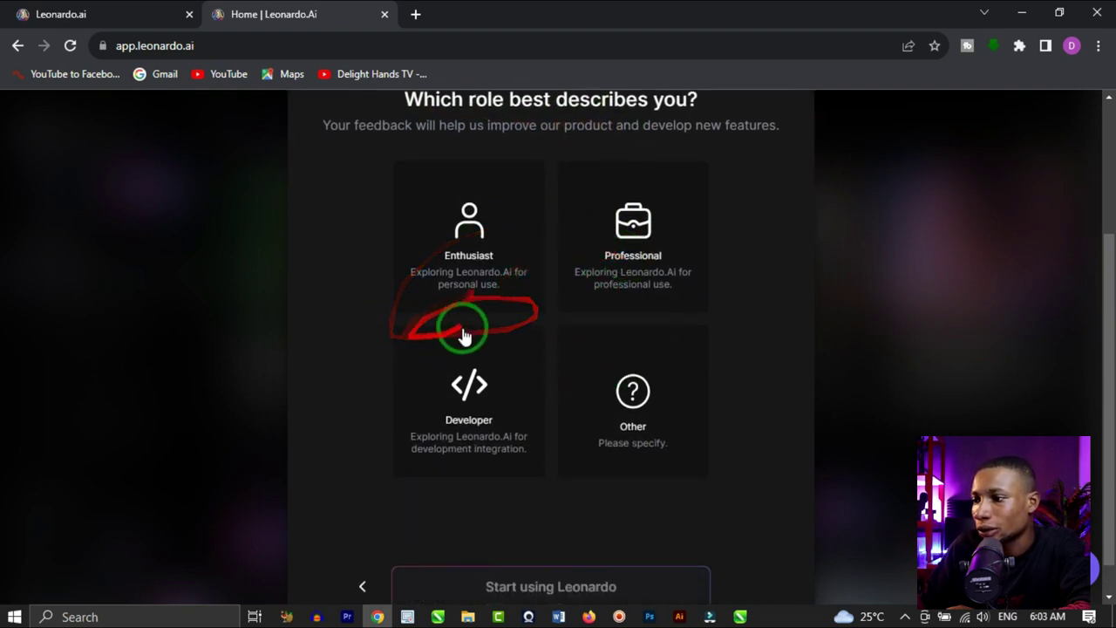
{"action": "scroll", "coordinate": [464, 349], "scroll_direction": "down", "scroll_amount": 1}
{"action": "scroll", "coordinate": [622, 354], "scroll_direction": "up", "scroll_amount": 1}
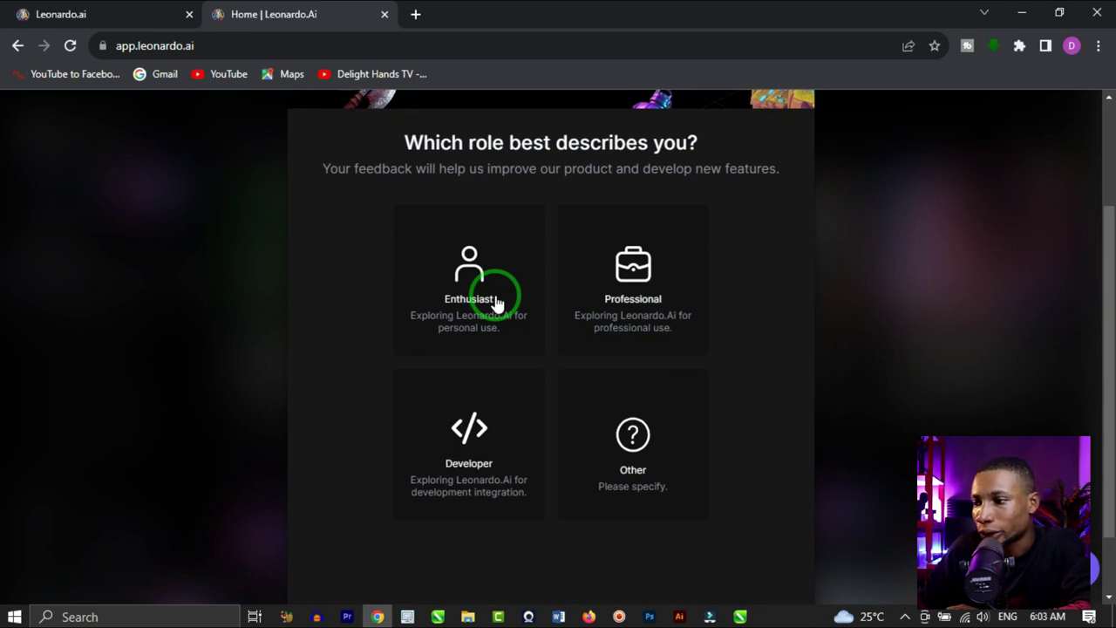
{"action": "left_click", "coordinate": [665, 277]}
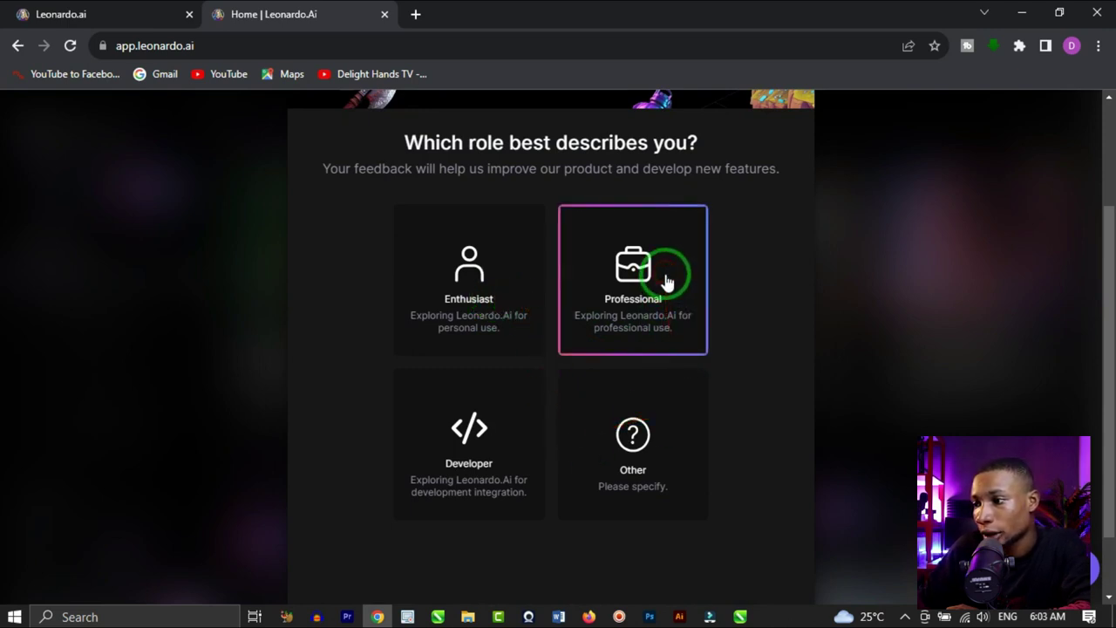
{"action": "scroll", "coordinate": [680, 553], "scroll_direction": "down", "scroll_amount": 1}
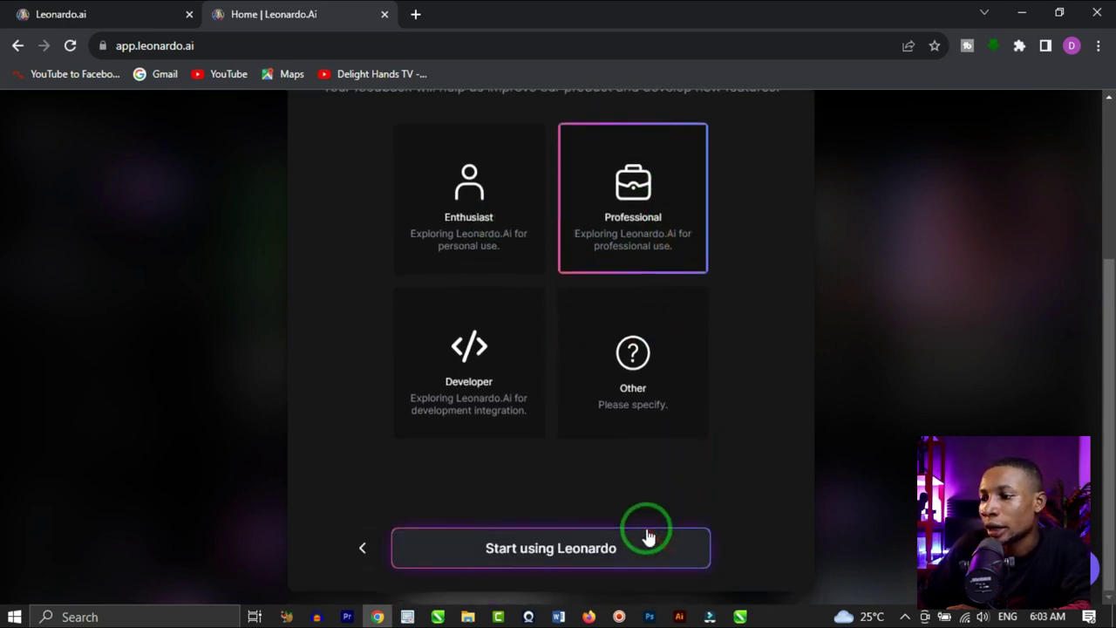
{"action": "left_click", "coordinate": [587, 546]}
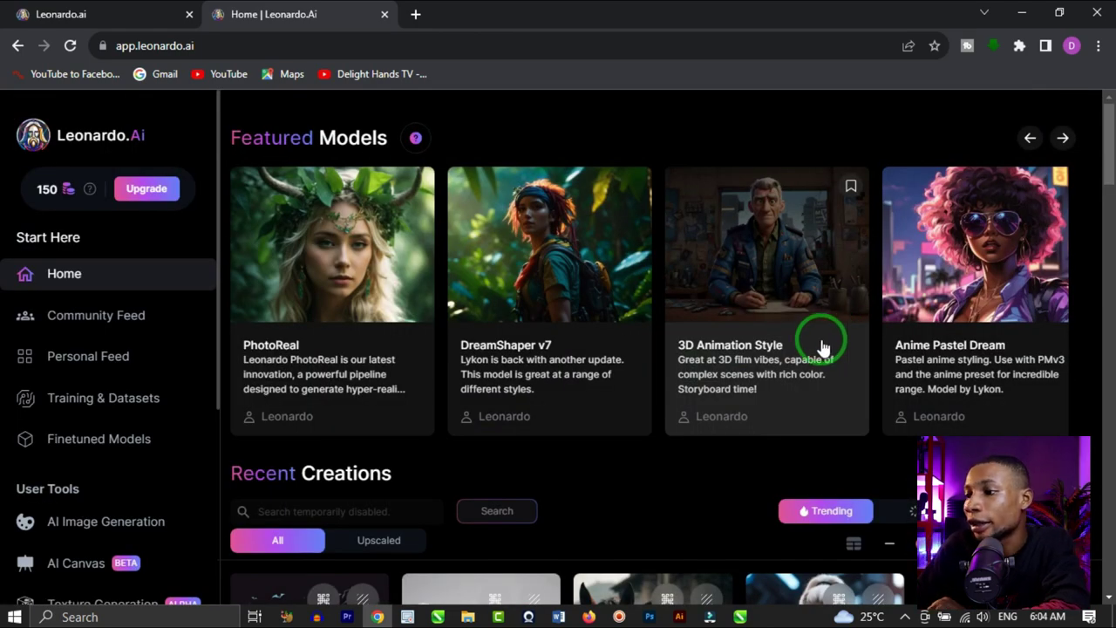
Step: Browse Featured Models and Recent Creations, then go to AI Image Generation
{"action": "scroll", "coordinate": [703, 341], "scroll_direction": "down", "scroll_amount": 1}
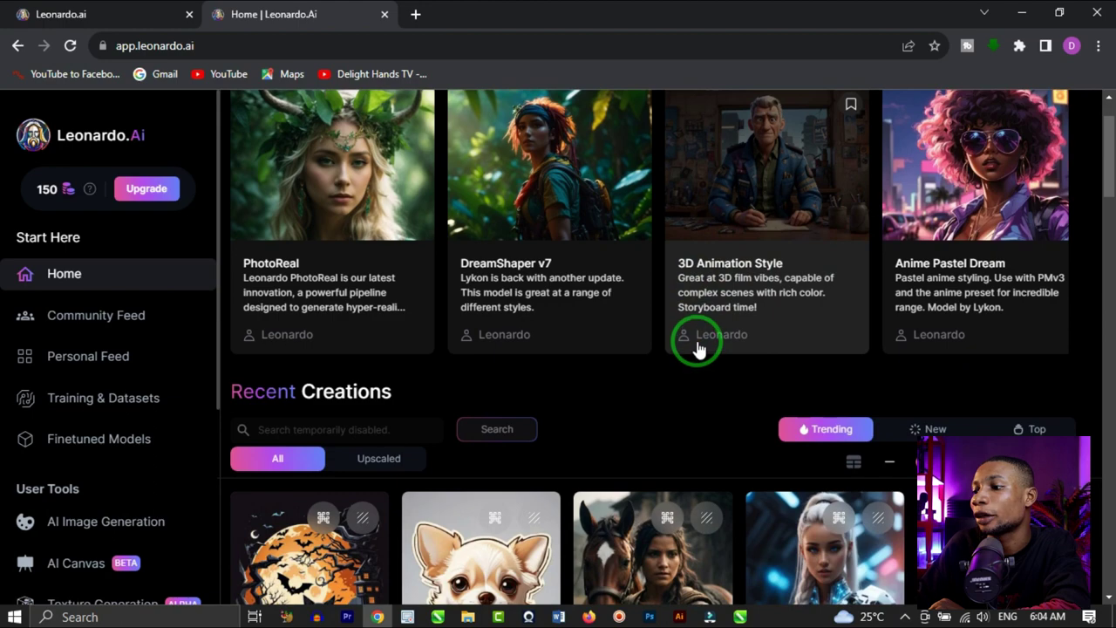
{"action": "scroll", "coordinate": [703, 347], "scroll_direction": "down", "scroll_amount": 3}
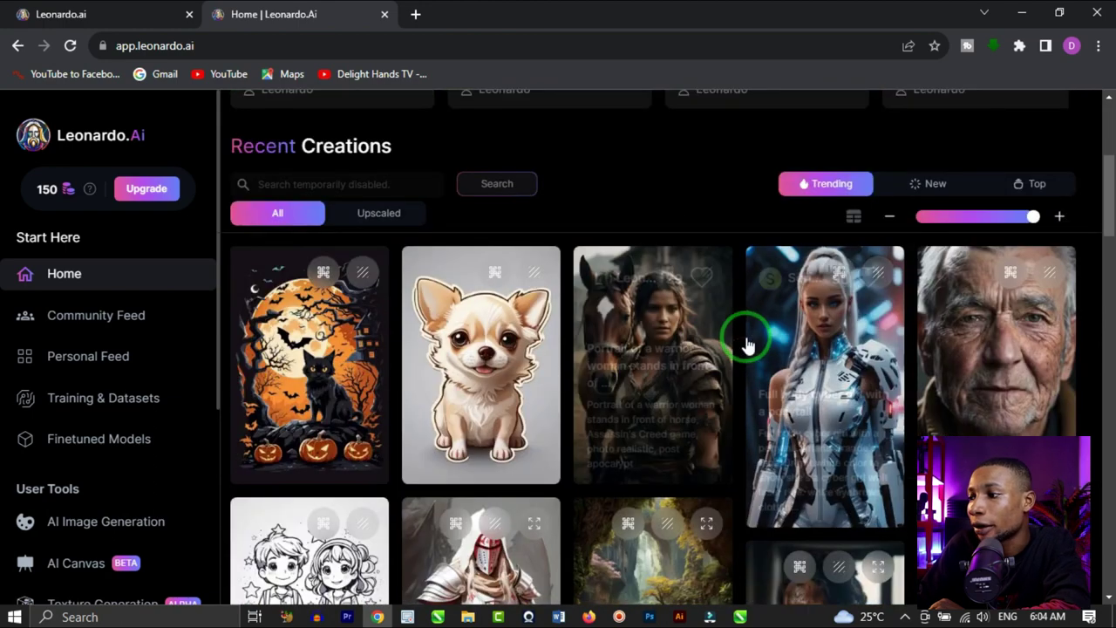
{"action": "scroll", "coordinate": [708, 328], "scroll_direction": "up", "scroll_amount": 3}
{"action": "scroll", "coordinate": [708, 328], "scroll_direction": "up", "scroll_amount": 1}
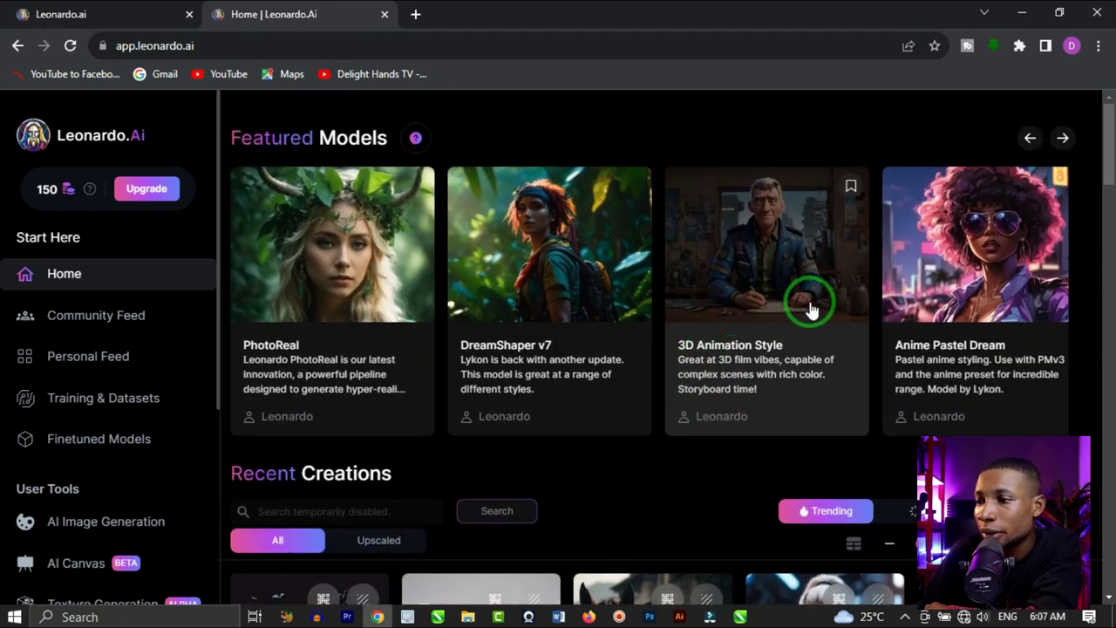
{"action": "scroll", "coordinate": [804, 319], "scroll_direction": "down", "scroll_amount": 4}
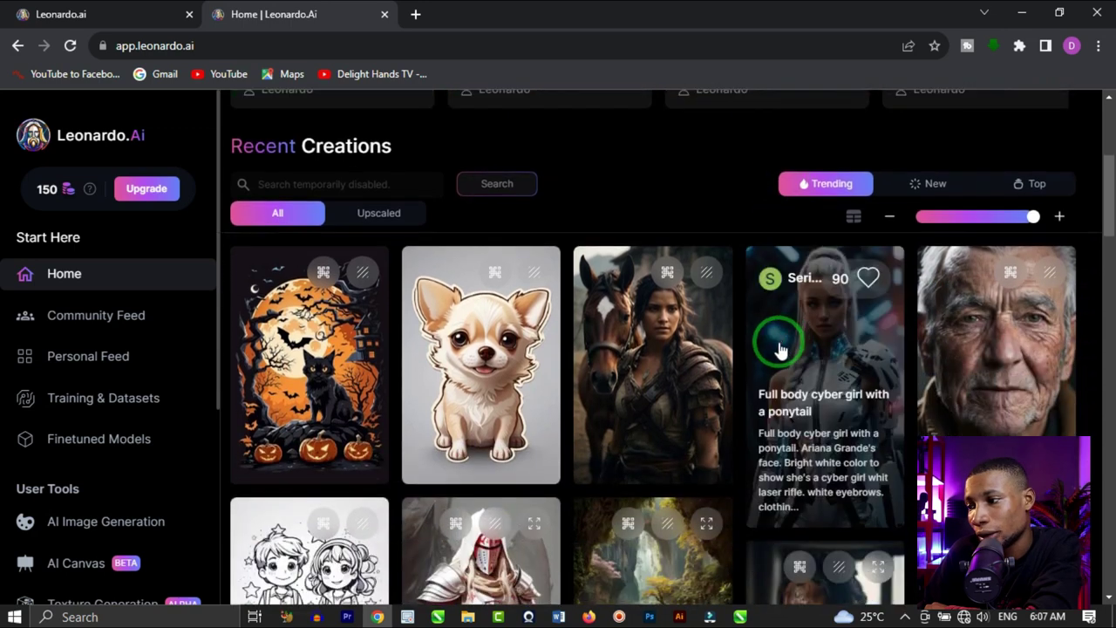
{"action": "scroll", "coordinate": [782, 349], "scroll_direction": "down", "scroll_amount": 1}
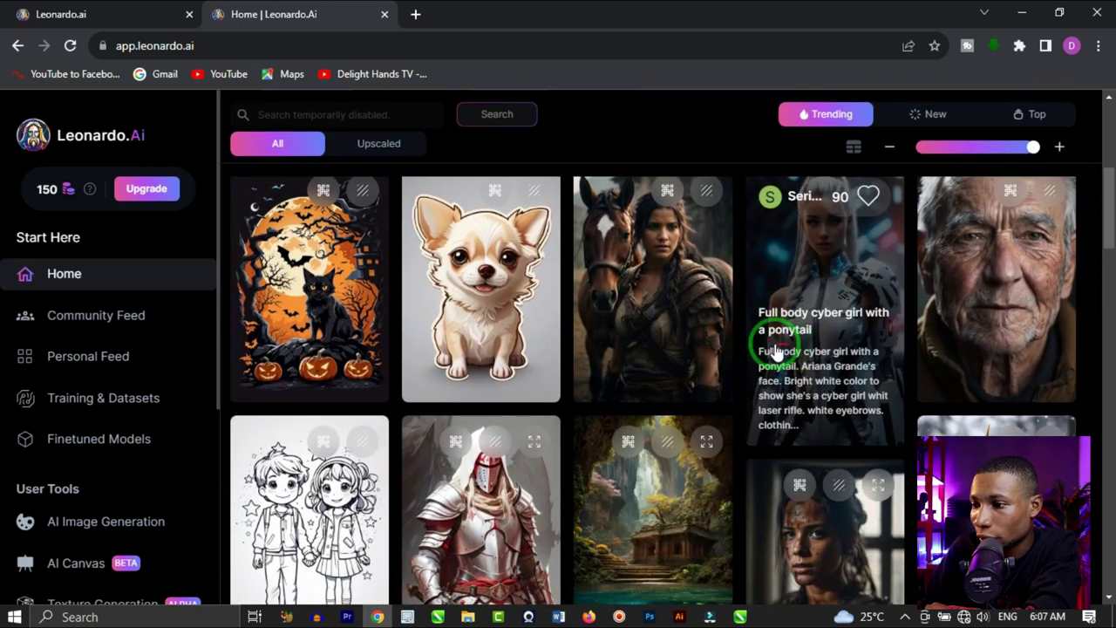
{"action": "scroll", "coordinate": [775, 349], "scroll_direction": "down", "scroll_amount": 1}
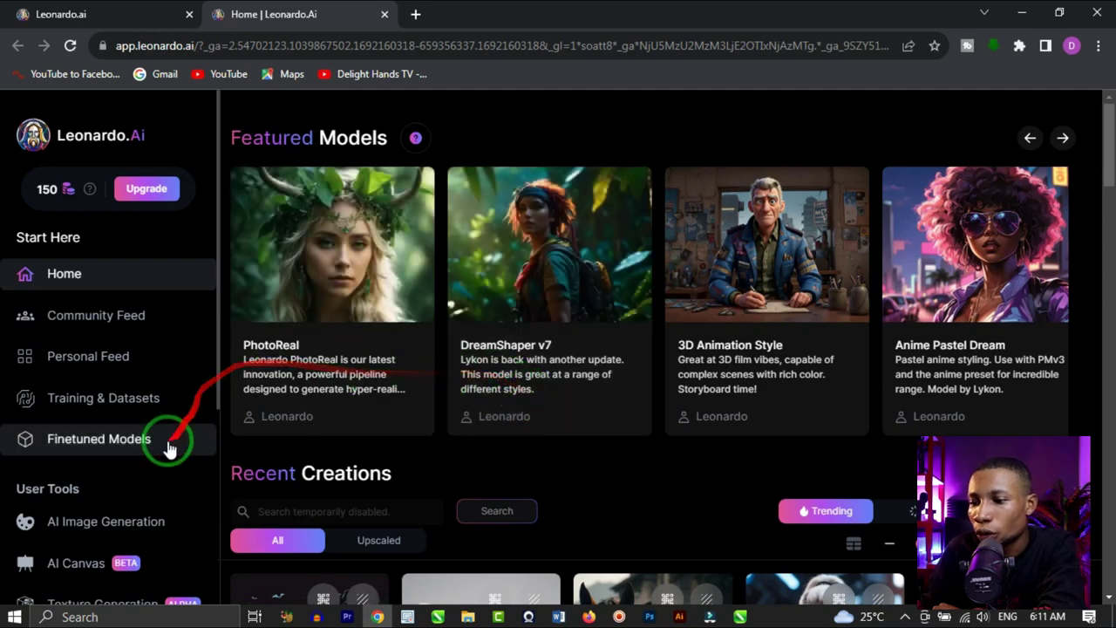
{"action": "left_click", "coordinate": [115, 525]}
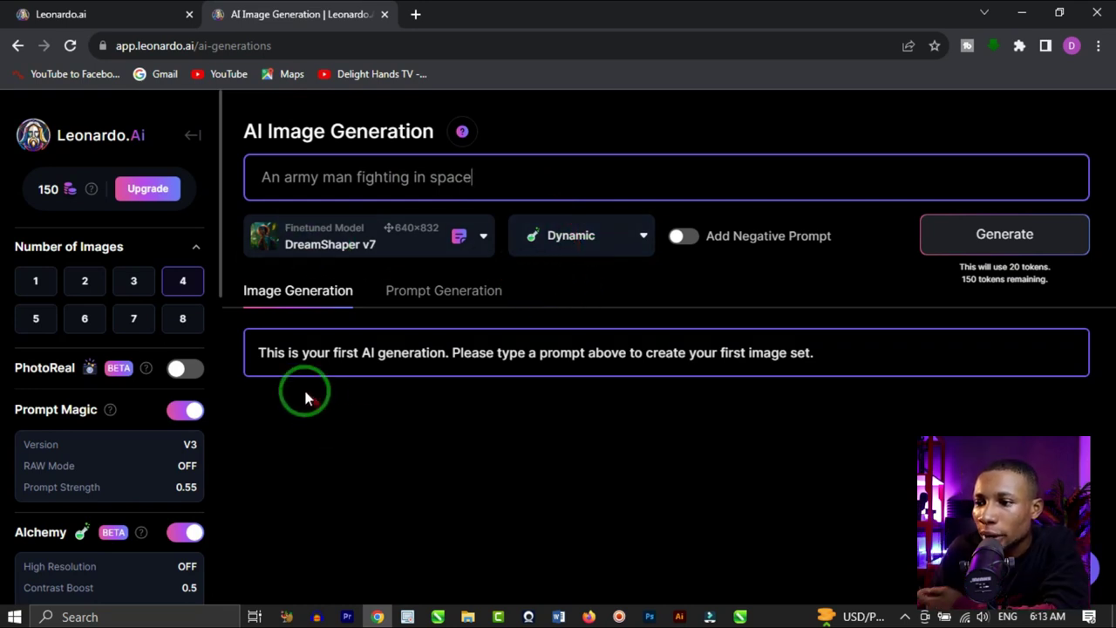
Step: Choose the 768 × 1360 dimension preset and keep the 9:16 aspect ratio
{"action": "scroll", "coordinate": [168, 318], "scroll_direction": "down", "scroll_amount": 3}
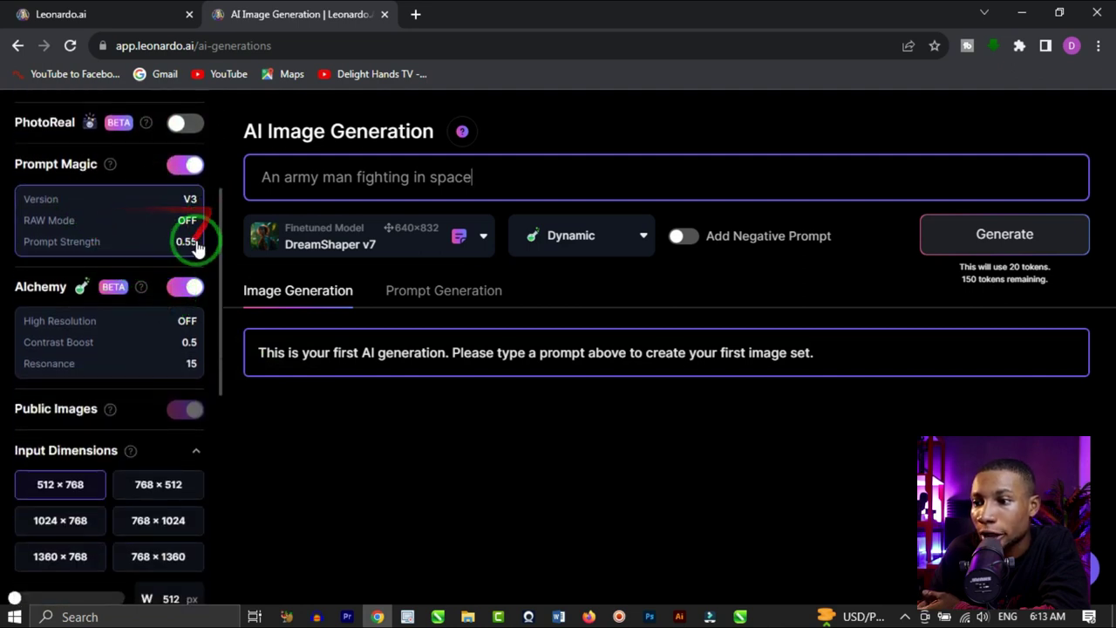
{"action": "scroll", "coordinate": [97, 251], "scroll_direction": "down", "scroll_amount": 2}
{"action": "scroll", "coordinate": [97, 251], "scroll_direction": "down", "scroll_amount": 2}
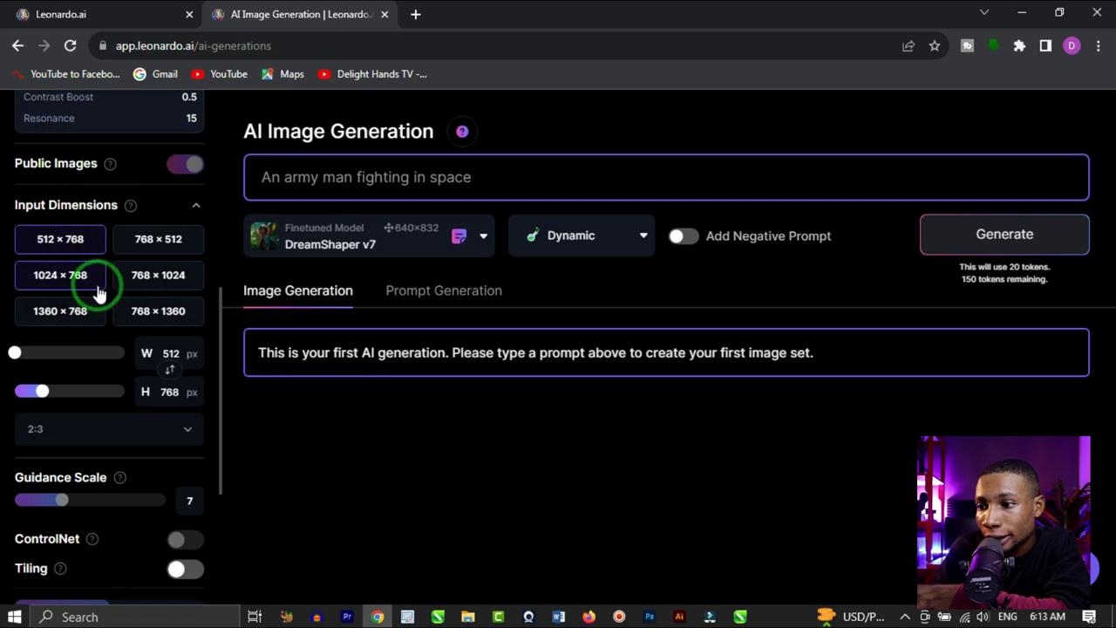
{"action": "left_click", "coordinate": [161, 312]}
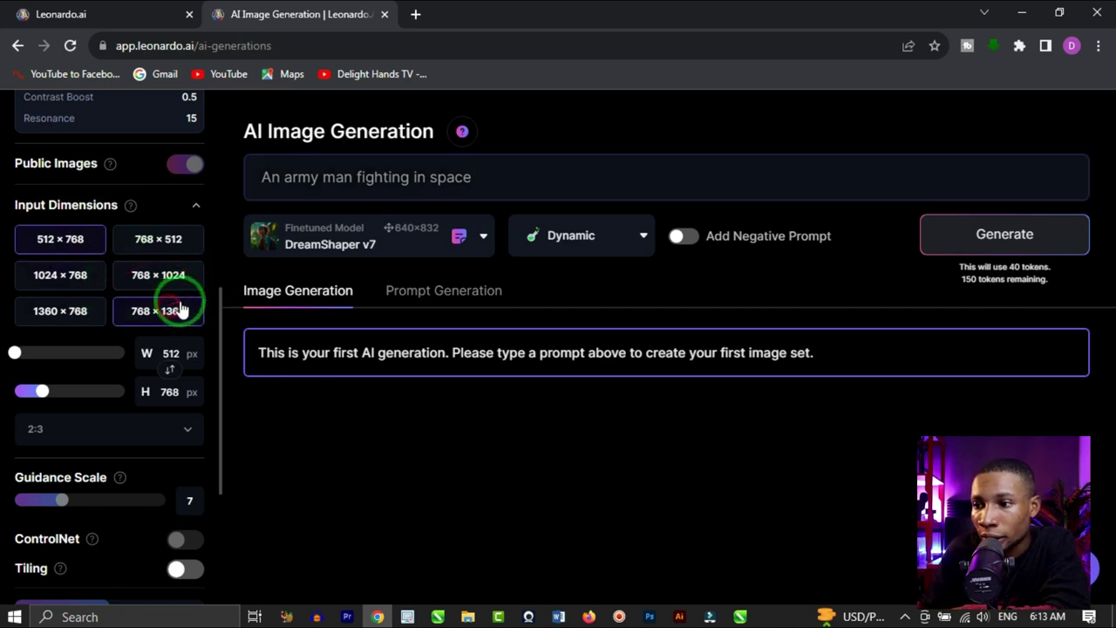
{"action": "scroll", "coordinate": [148, 281], "scroll_direction": "down", "scroll_amount": 1}
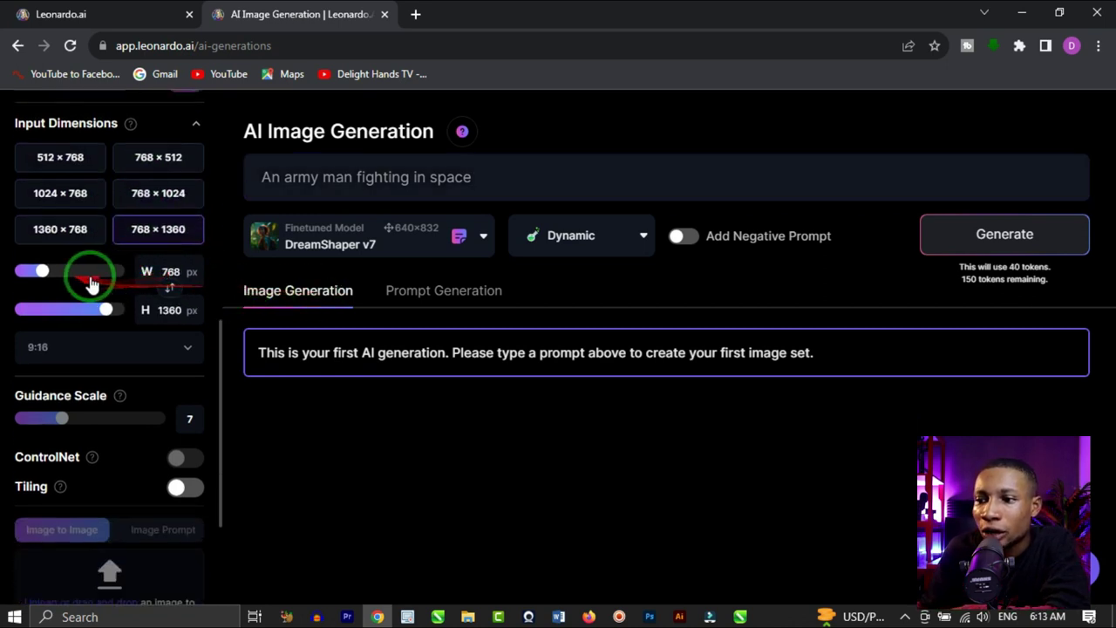
{"action": "left_click", "coordinate": [101, 309]}
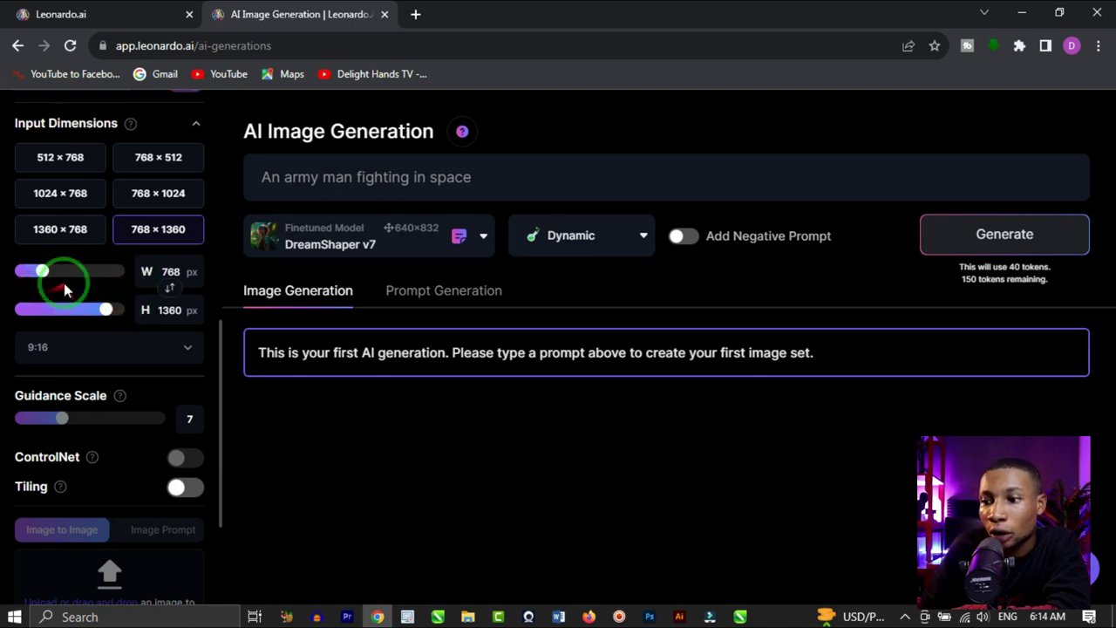
{"action": "left_click", "coordinate": [183, 350]}
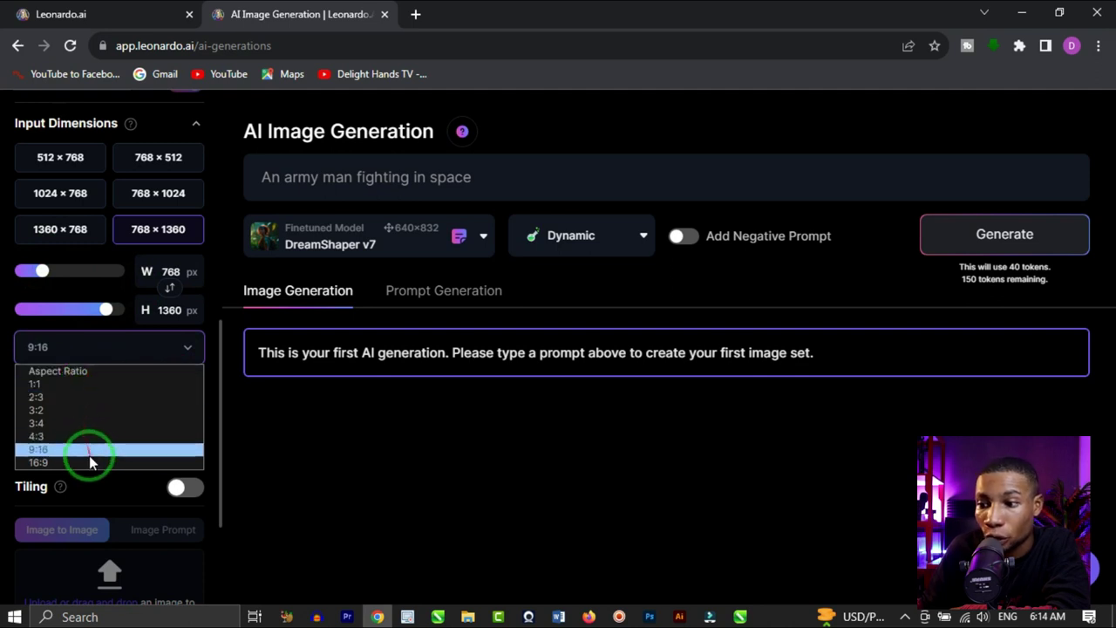
{"action": "left_click", "coordinate": [293, 450]}
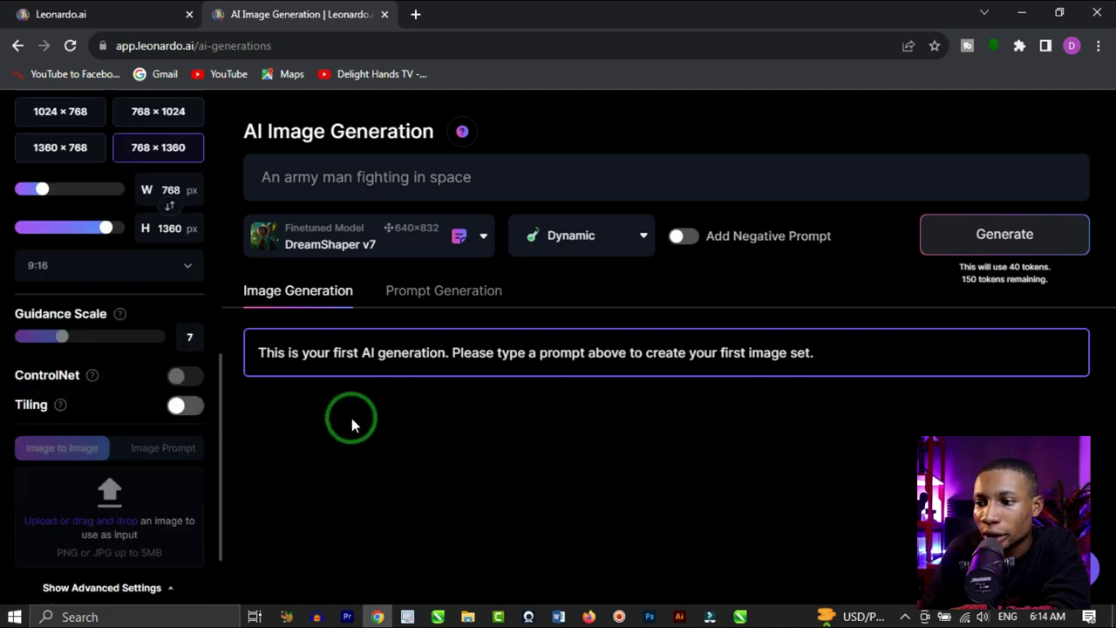
{"action": "scroll", "coordinate": [198, 330], "scroll_direction": "down", "scroll_amount": 2}
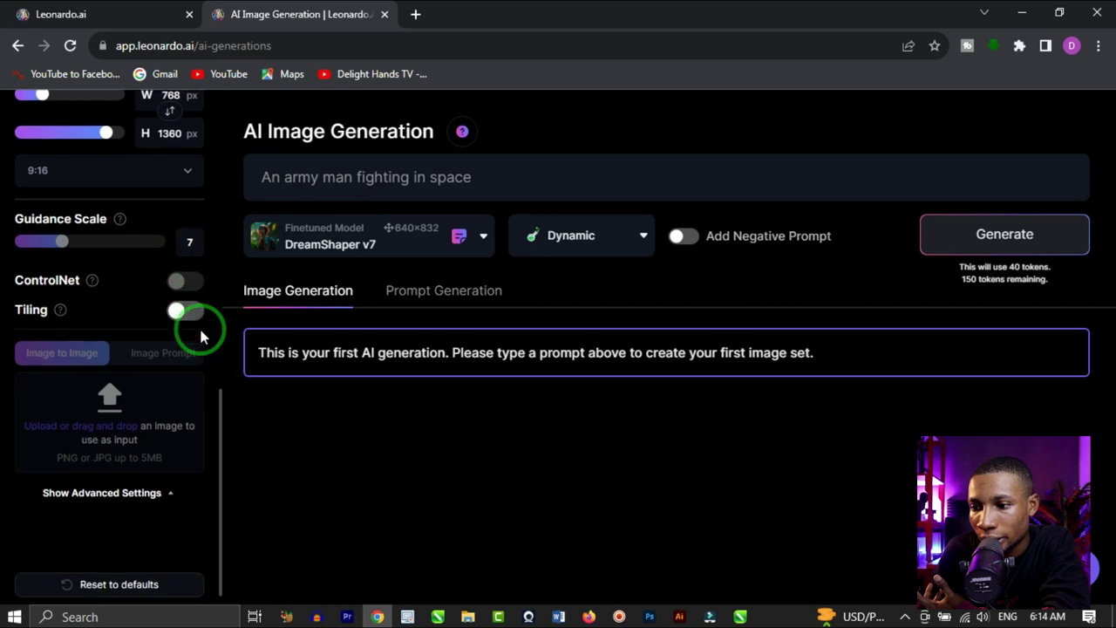
Step: Switch the generation model to 3D Animation Style
{"action": "scroll", "coordinate": [209, 349], "scroll_direction": "up", "scroll_amount": 5}
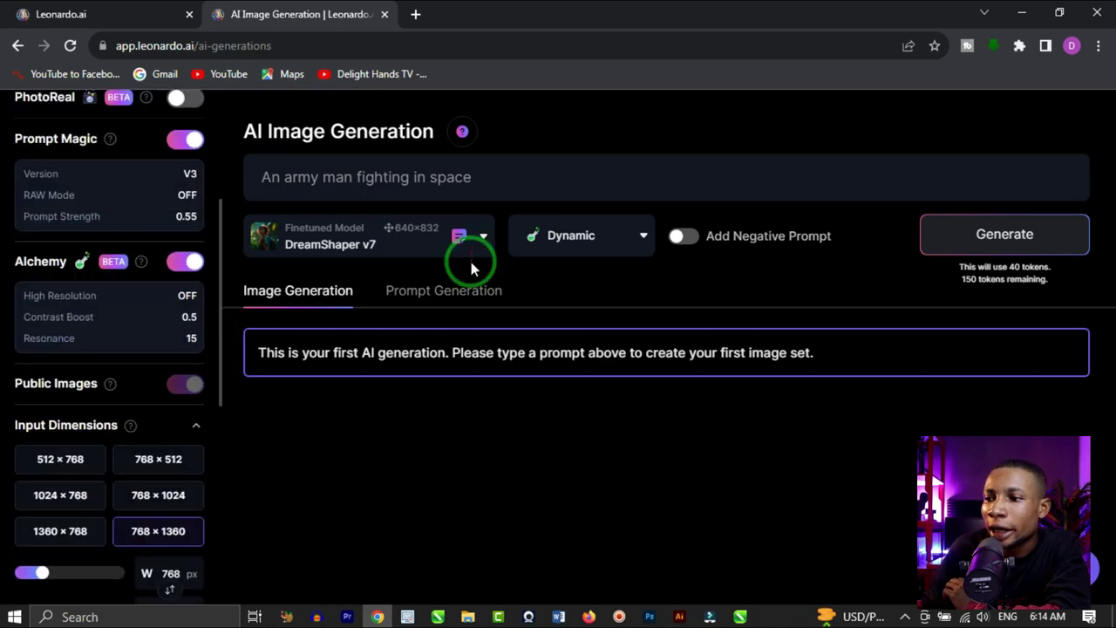
{"action": "left_click", "coordinate": [476, 237]}
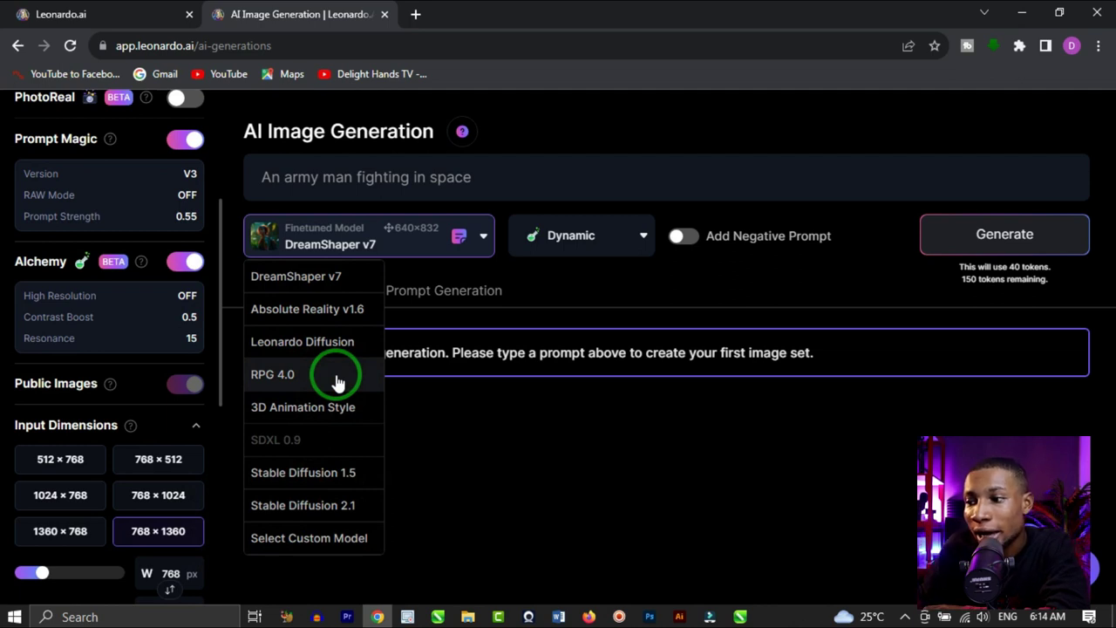
{"action": "left_click", "coordinate": [319, 418]}
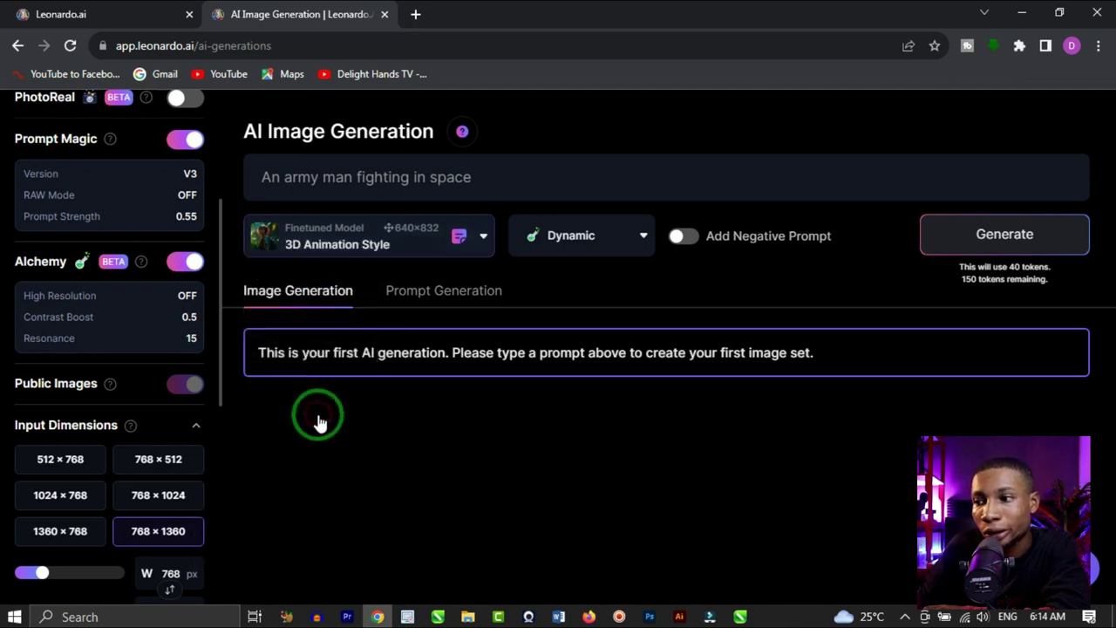
Step: Set the style preset to Photography and generate the army-man-in-space images
{"action": "left_click", "coordinate": [623, 242]}
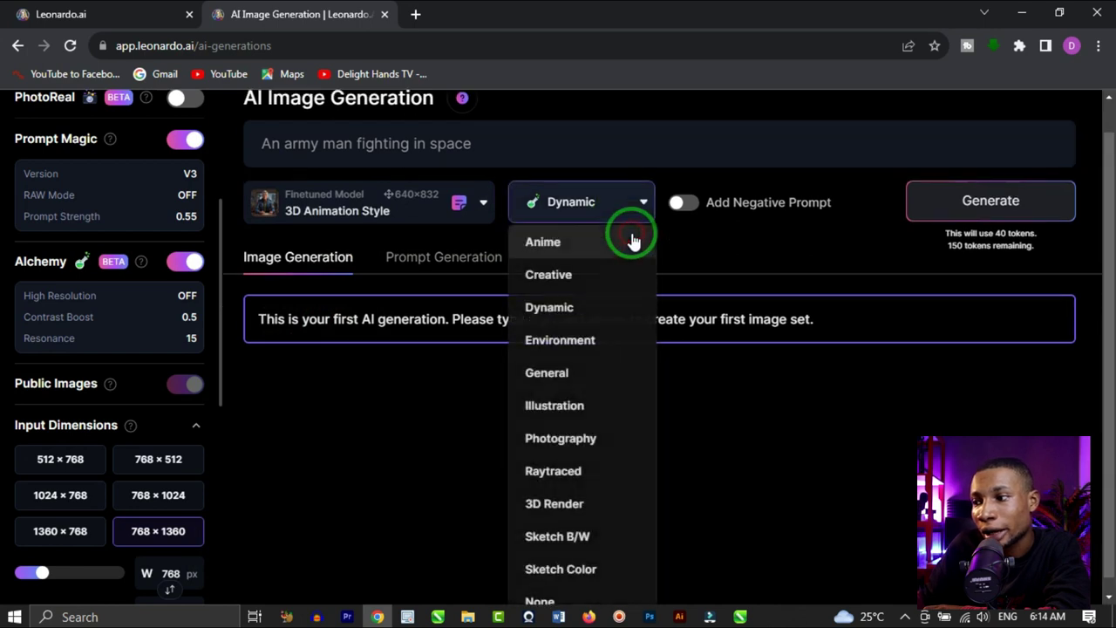
{"action": "left_click", "coordinate": [623, 242]}
{"action": "left_click", "coordinate": [622, 242]}
{"action": "scroll", "coordinate": [591, 418], "scroll_direction": "down", "scroll_amount": 1}
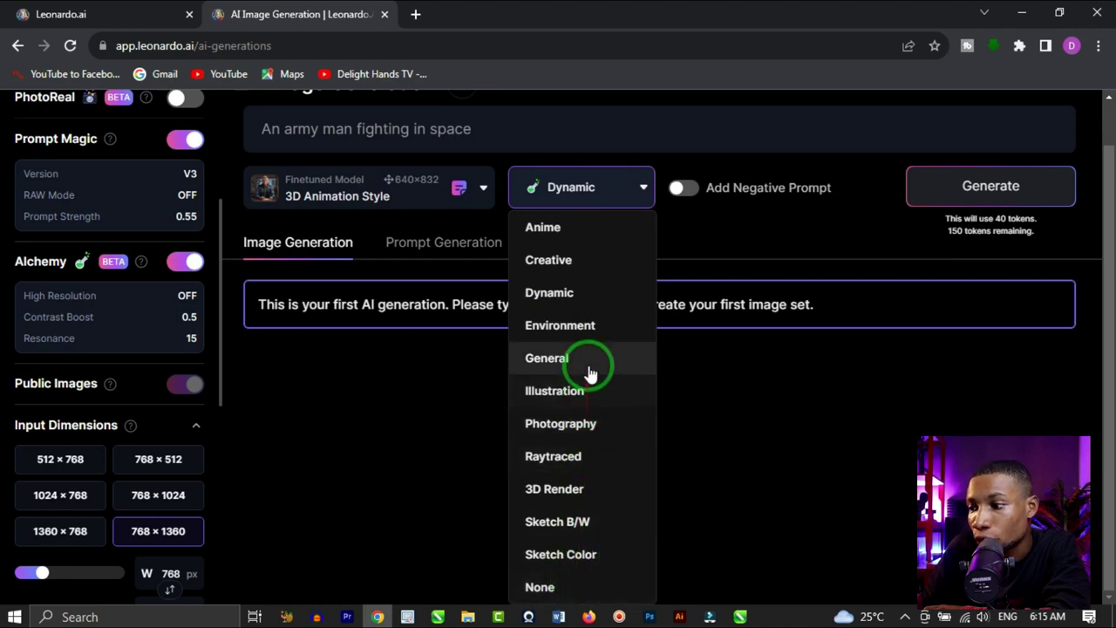
{"action": "left_click", "coordinate": [584, 424]}
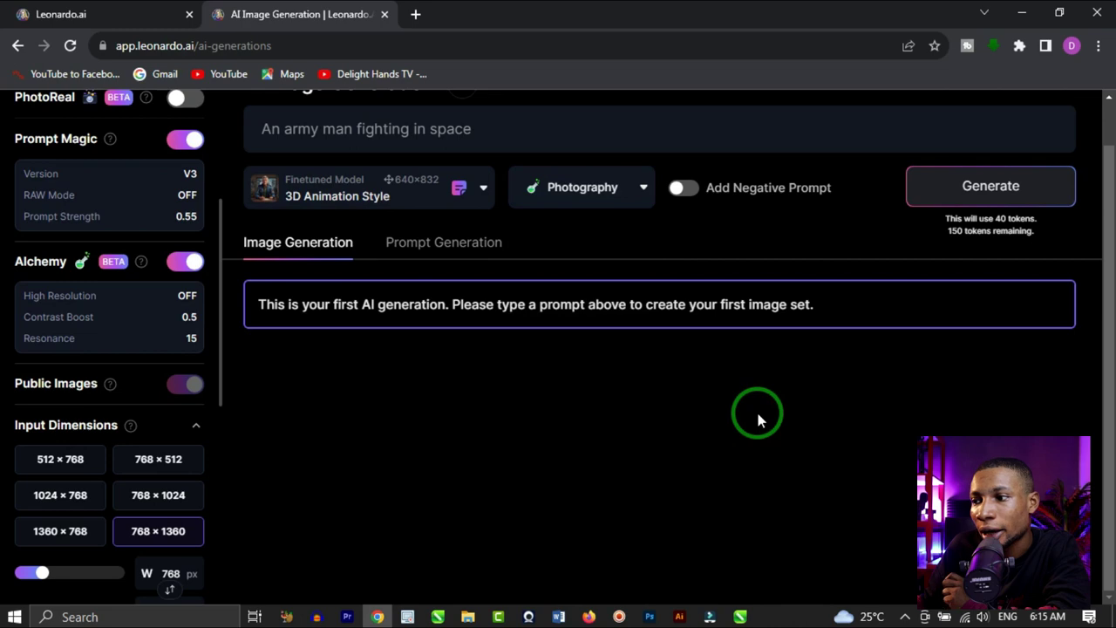
{"action": "left_click", "coordinate": [968, 188]}
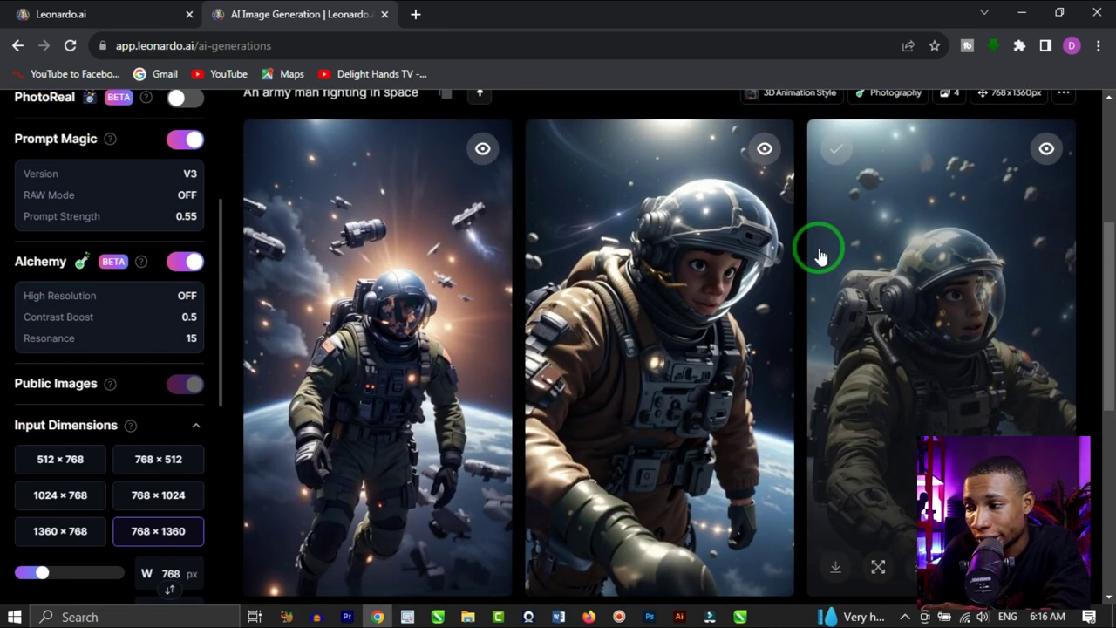
{"action": "scroll", "coordinate": [723, 250], "scroll_direction": "down", "scroll_amount": 3}
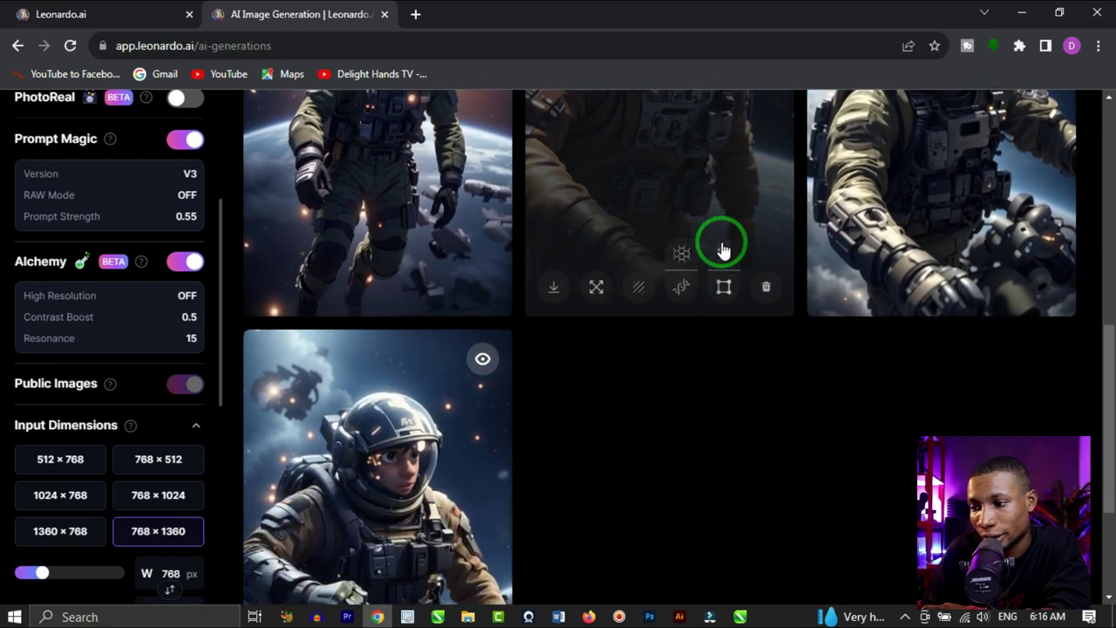
{"action": "scroll", "coordinate": [715, 249], "scroll_direction": "down", "scroll_amount": 2}
{"action": "scroll", "coordinate": [682, 319], "scroll_direction": "up", "scroll_amount": 6}
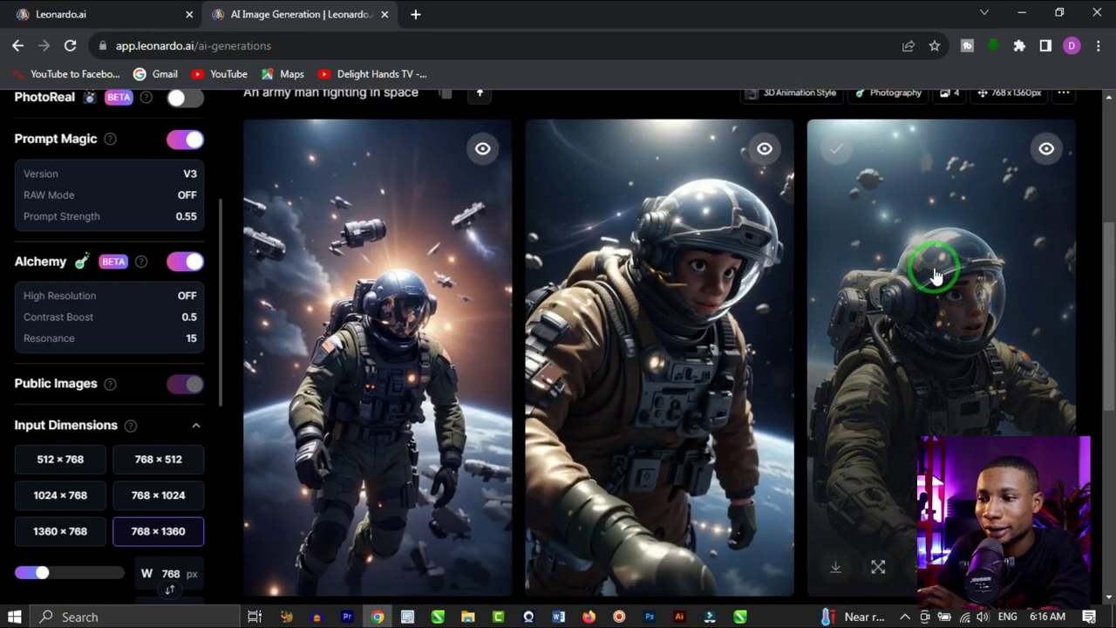
{"action": "scroll", "coordinate": [872, 270], "scroll_direction": "down", "scroll_amount": 2}
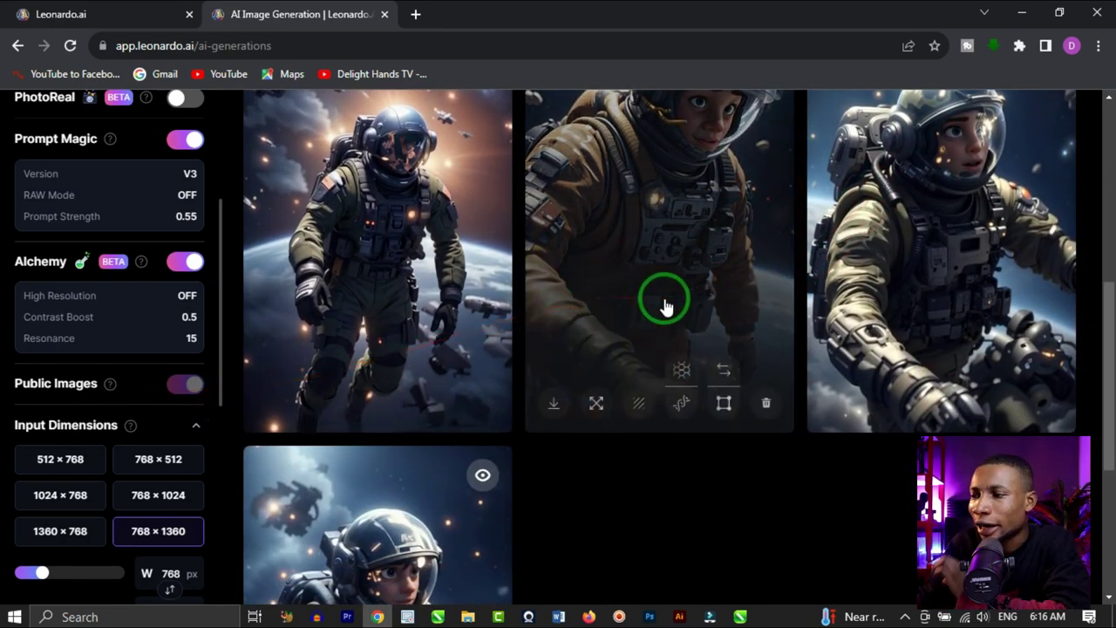
{"action": "scroll", "coordinate": [678, 323], "scroll_direction": "up", "scroll_amount": 4}
{"action": "scroll", "coordinate": [671, 333], "scroll_direction": "down", "scroll_amount": 2}
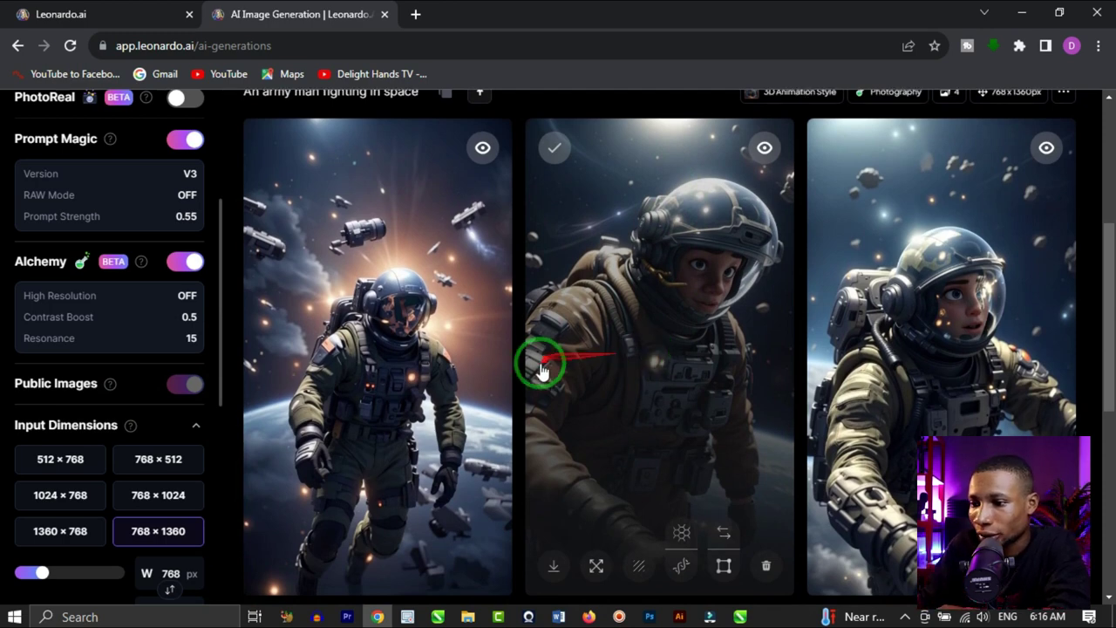
{"action": "scroll", "coordinate": [543, 361], "scroll_direction": "down", "scroll_amount": 2}
{"action": "scroll", "coordinate": [166, 366], "scroll_direction": "down", "scroll_amount": 4}
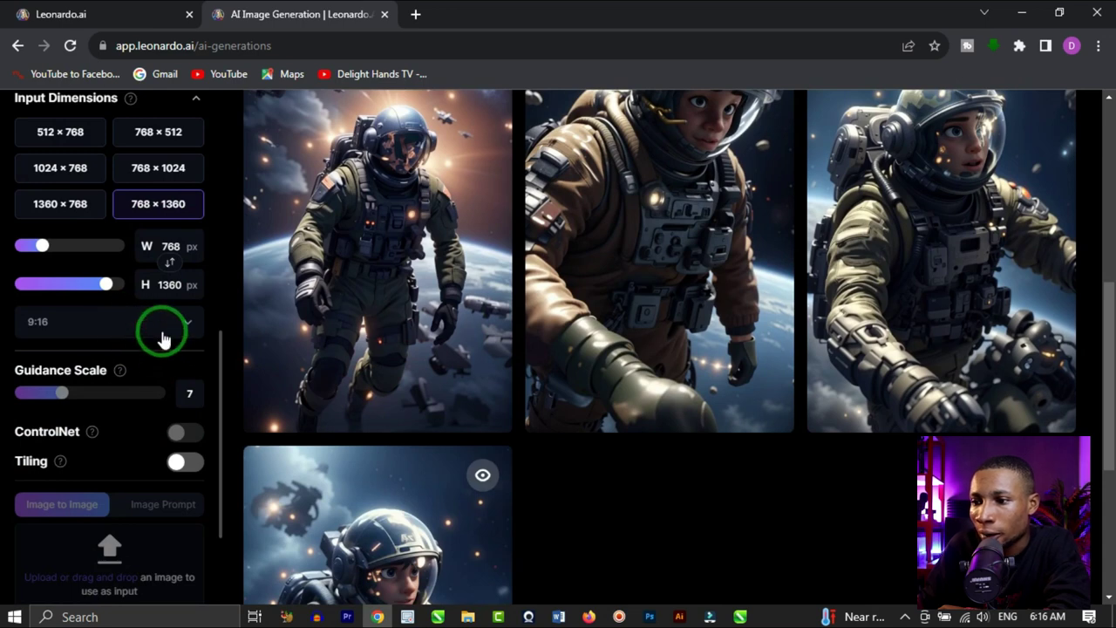
Step: Change the aspect ratio to 16:9, giving 1360 × 760 px output
{"action": "left_click", "coordinate": [161, 322]}
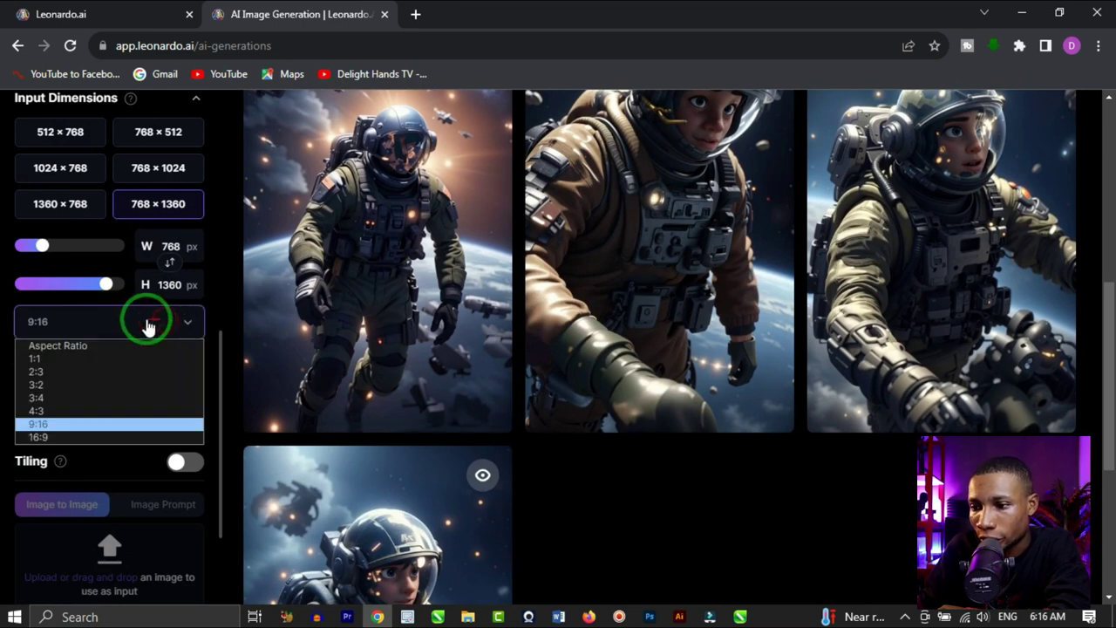
{"action": "left_click", "coordinate": [96, 436]}
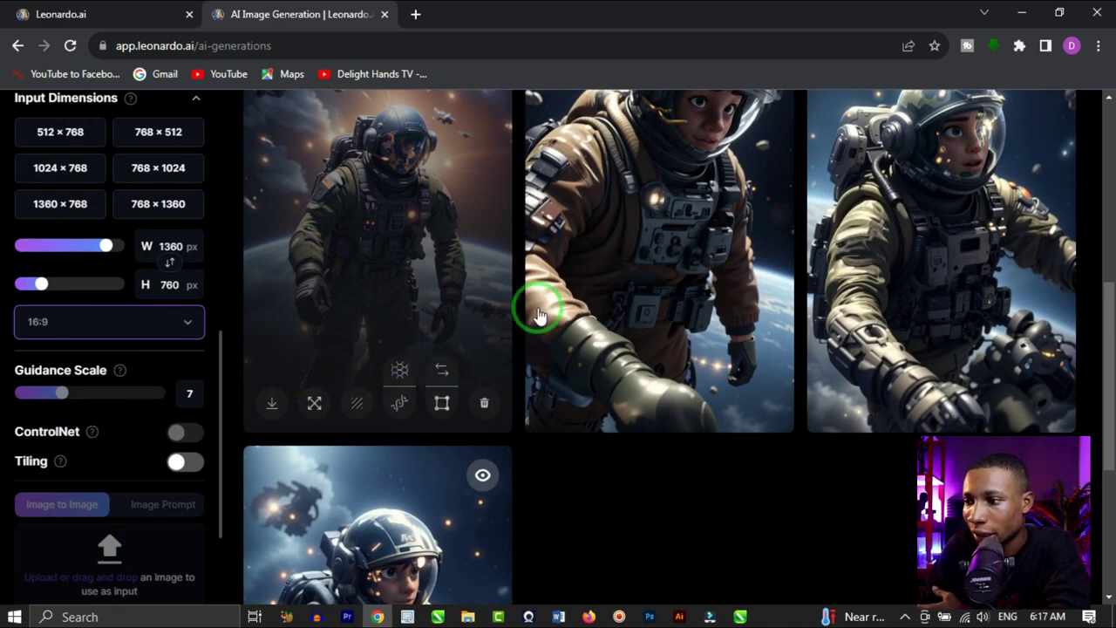
{"action": "scroll", "coordinate": [530, 309], "scroll_direction": "up", "scroll_amount": 6}
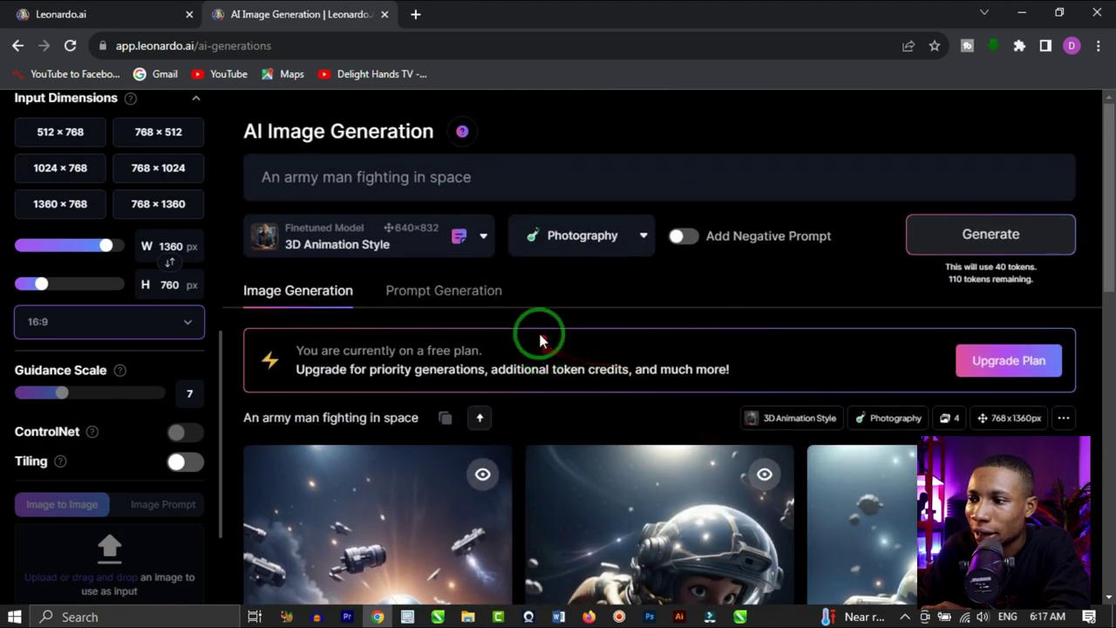
Step: Append 'with a tired face and bloody environment' to the army-man prompt and generate
{"action": "left_click", "coordinate": [538, 179]}
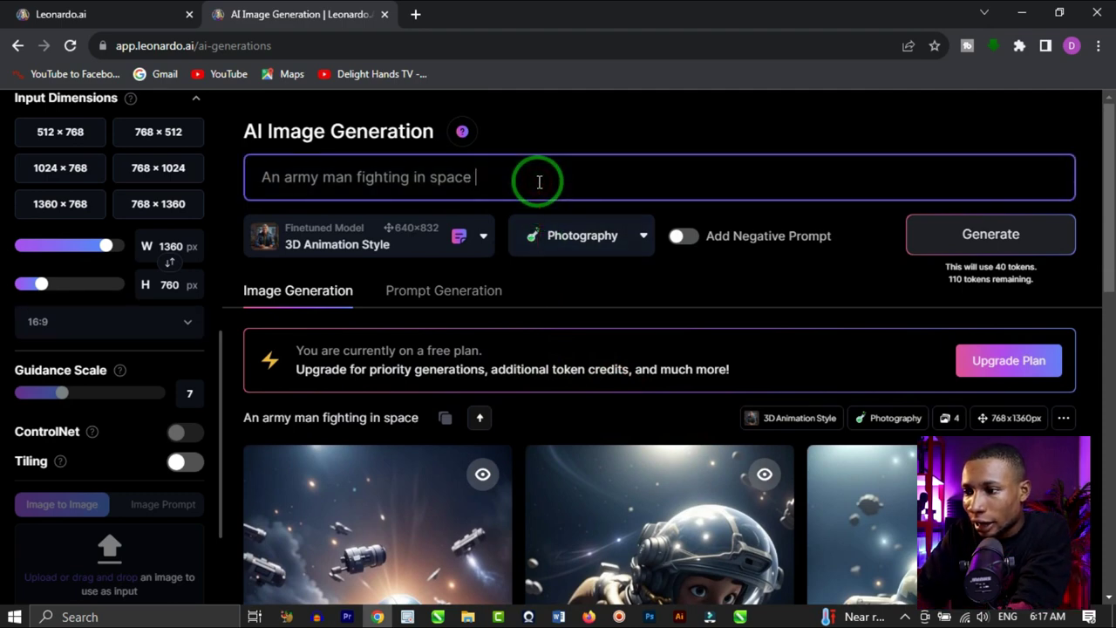
{"action": "type", "text": "with a tired face and bloody environment"}
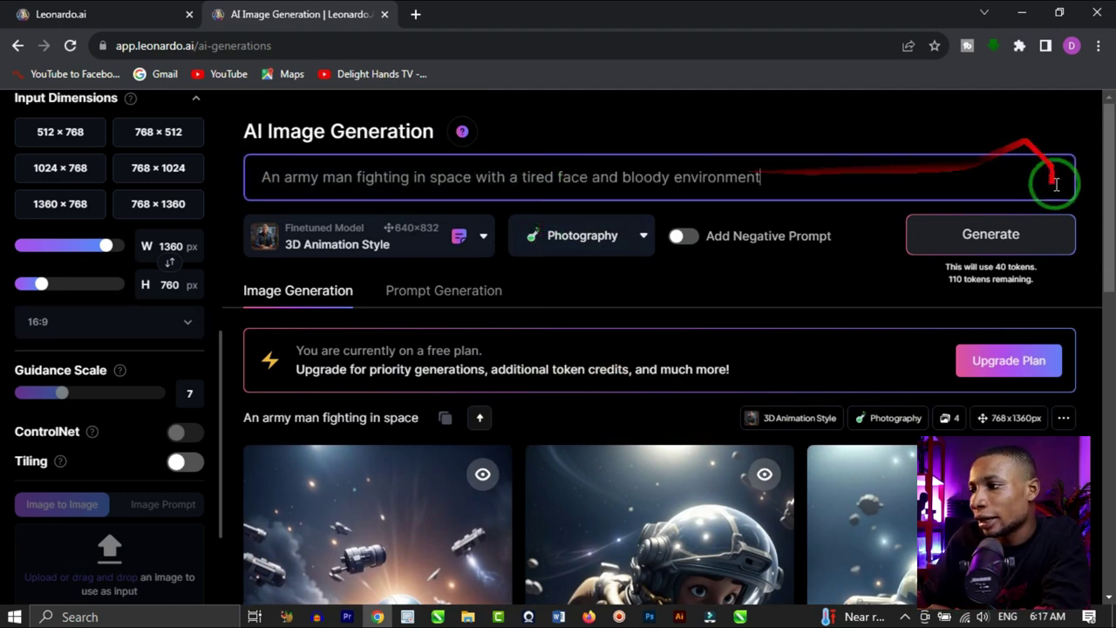
{"action": "left_click", "coordinate": [1021, 250]}
{"action": "scroll", "coordinate": [866, 379], "scroll_direction": "down", "scroll_amount": 5}
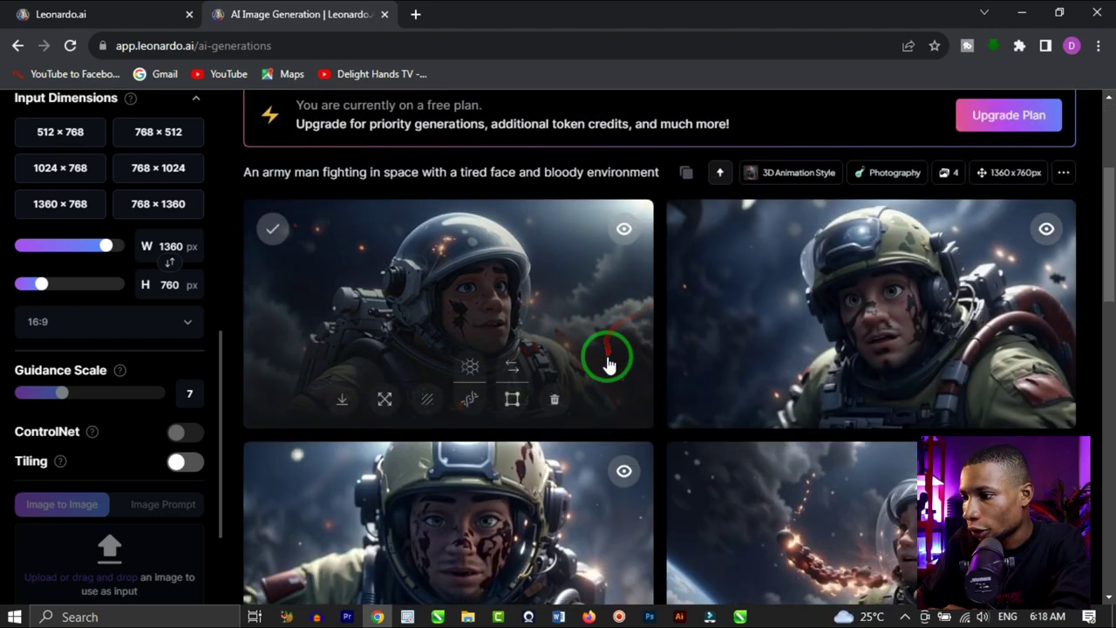
Step: Scroll through the four new 1360 × 760 images of the tired, bloody soldier
{"action": "scroll", "coordinate": [713, 418], "scroll_direction": "down", "scroll_amount": 3}
{"action": "scroll", "coordinate": [717, 406], "scroll_direction": "down", "scroll_amount": 4}
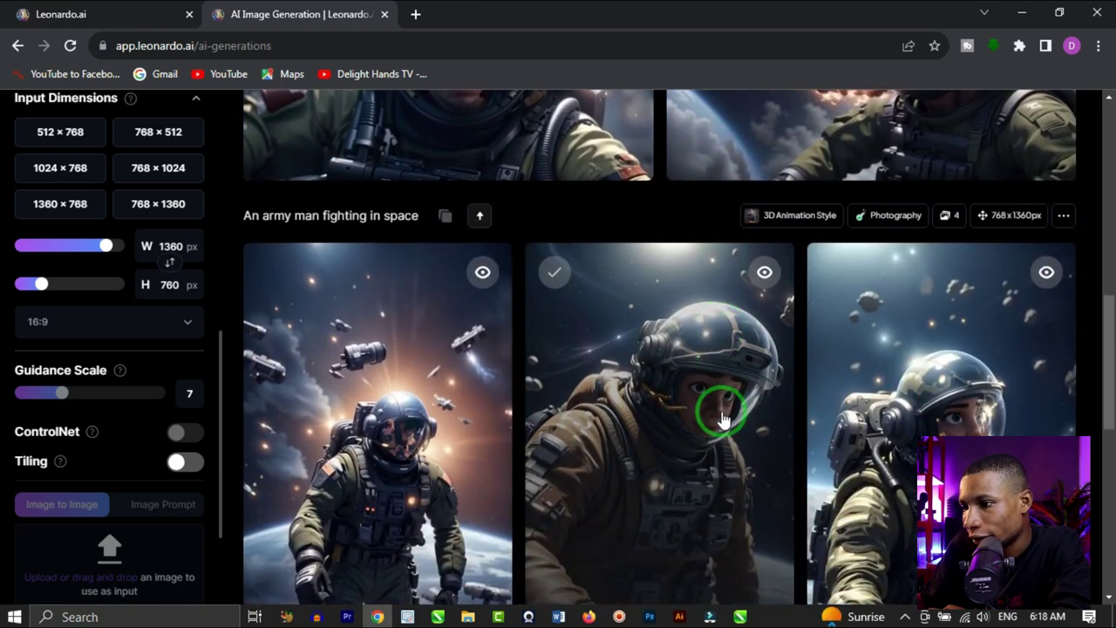
{"action": "scroll", "coordinate": [838, 358], "scroll_direction": "up", "scroll_amount": 6}
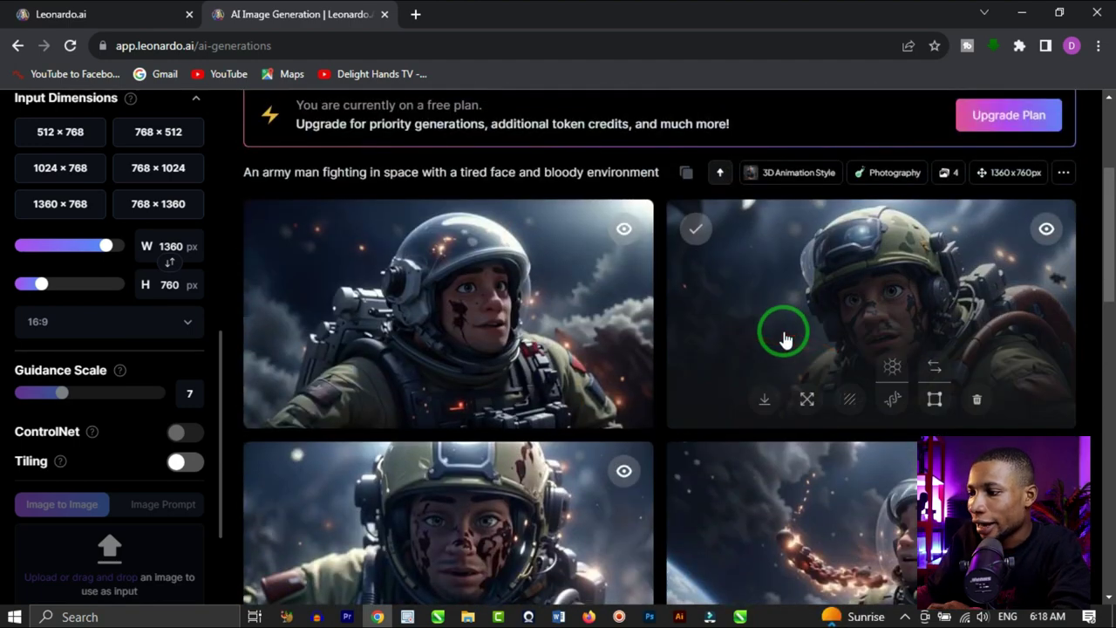
{"action": "scroll", "coordinate": [689, 323], "scroll_direction": "down", "scroll_amount": 2}
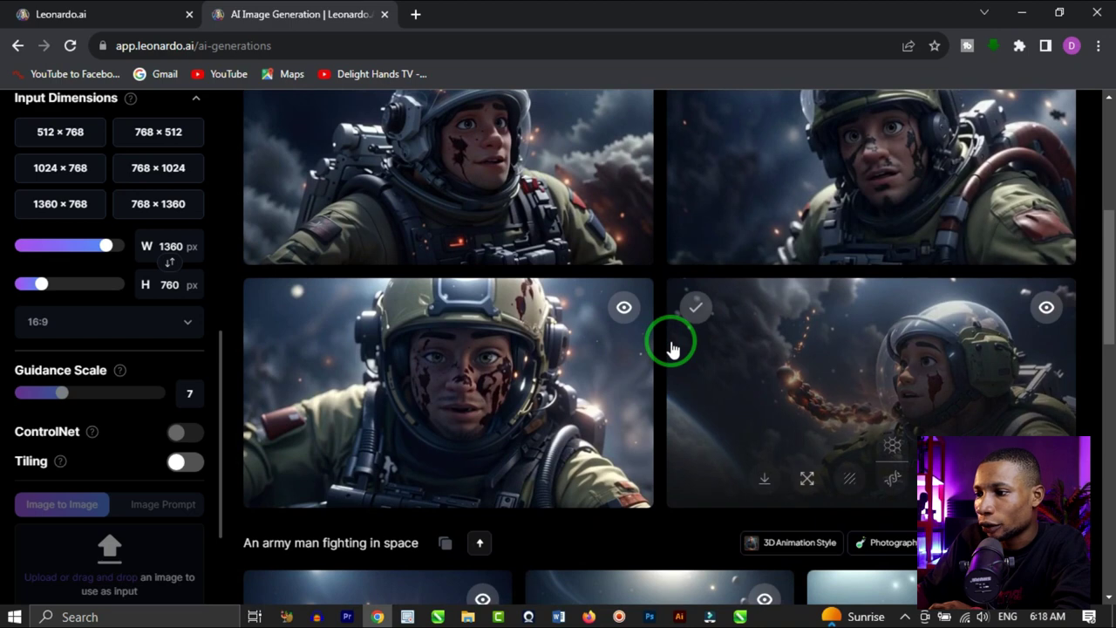
{"action": "scroll", "coordinate": [584, 419], "scroll_direction": "up", "scroll_amount": 1}
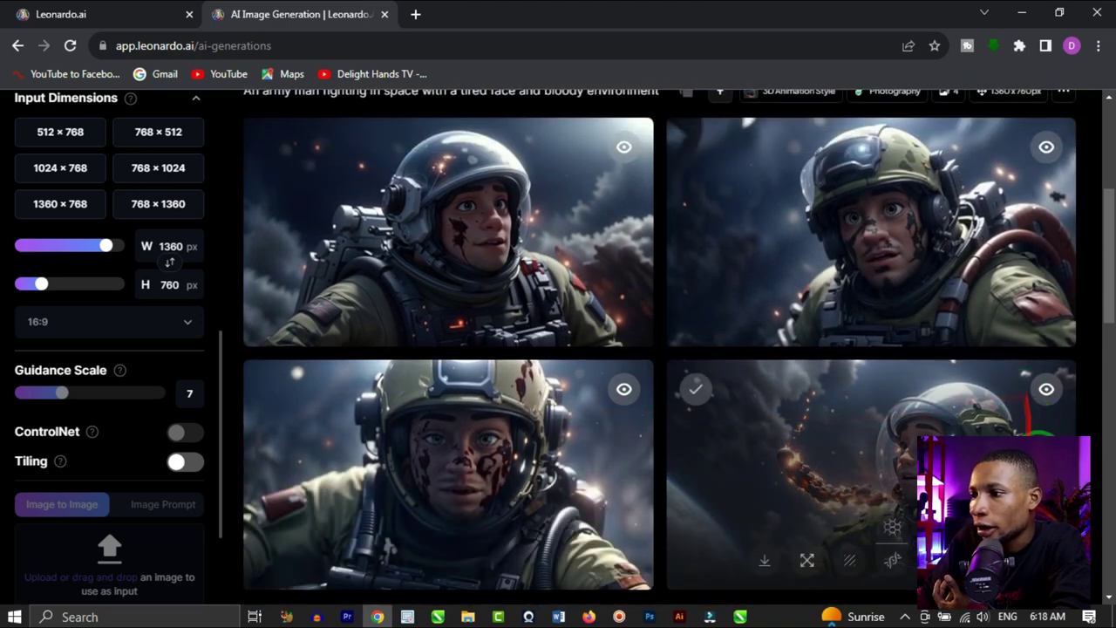